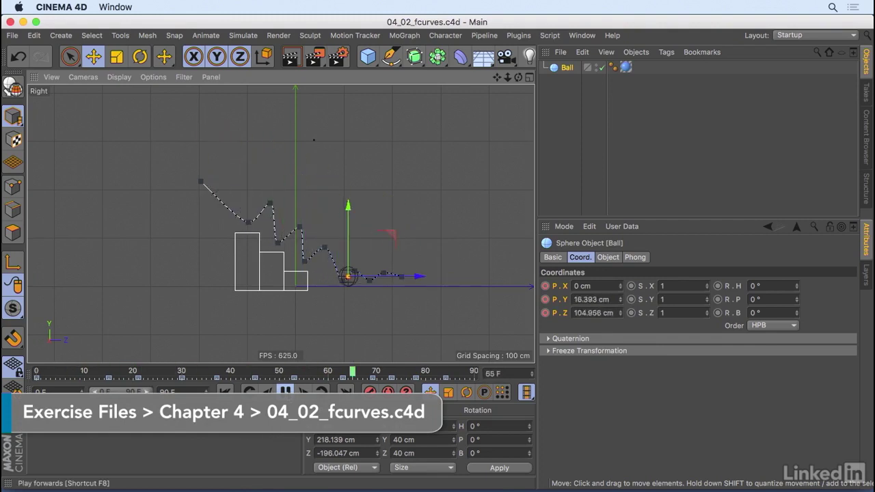
Stop the playback and open the Timeline, switching it from the dope sheet to F-Curve mode.
click(286, 392)
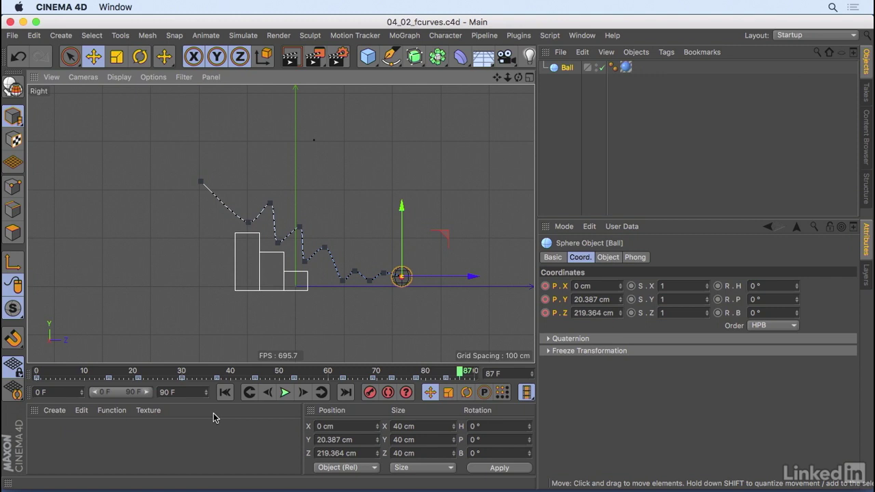
click(582, 35)
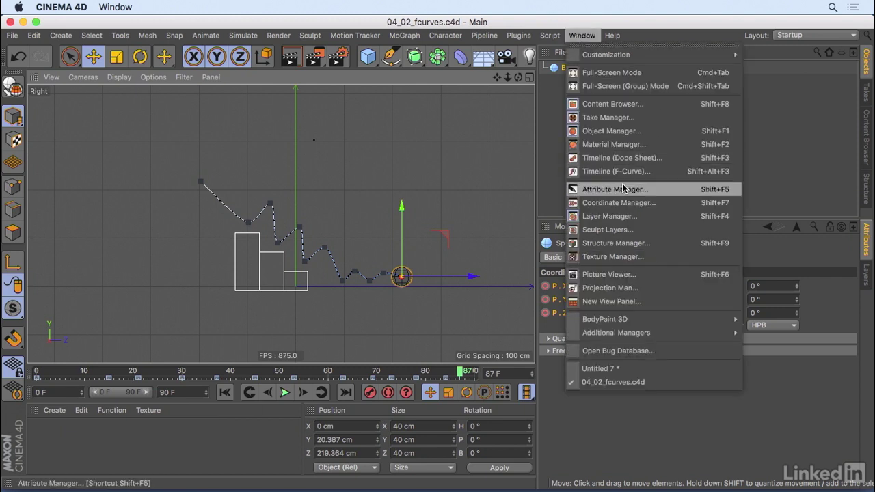
click(642, 159)
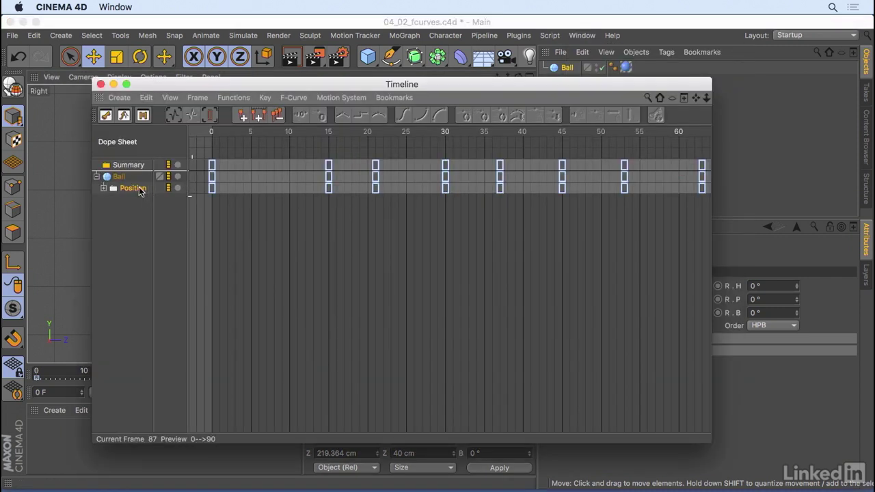
click(126, 117)
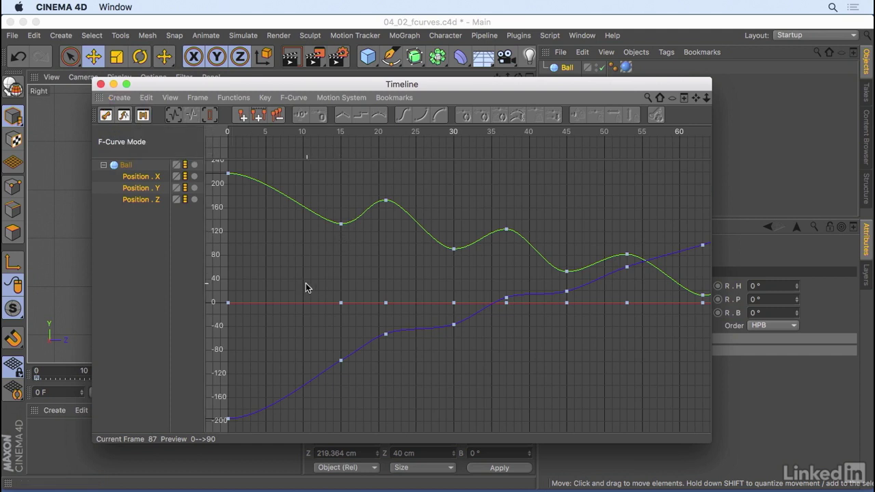
Examine the ball's Position X, Y and Z curves one at a time in the Timeline.
click(150, 176)
click(151, 189)
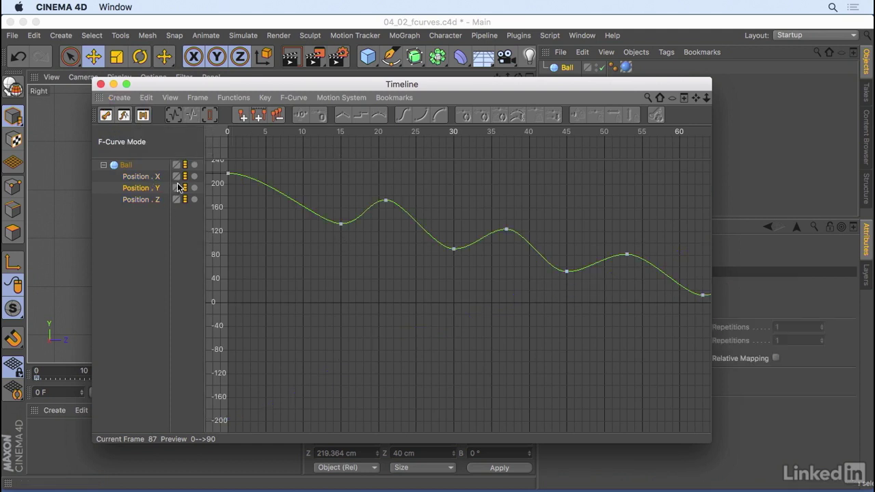
click(143, 179)
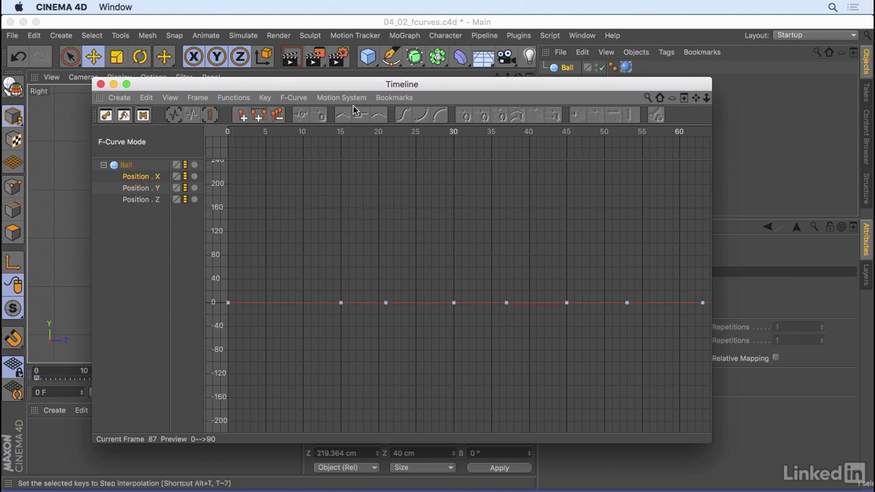
drag(320, 87, 363, 314)
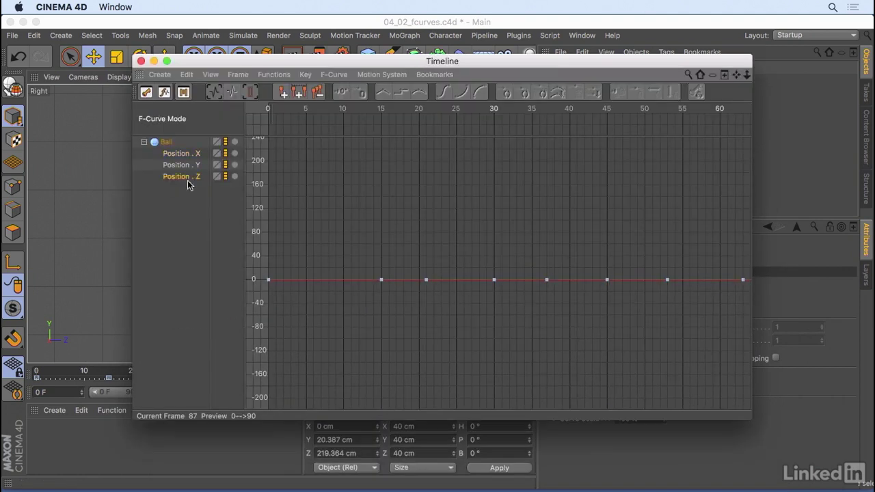
click(188, 177)
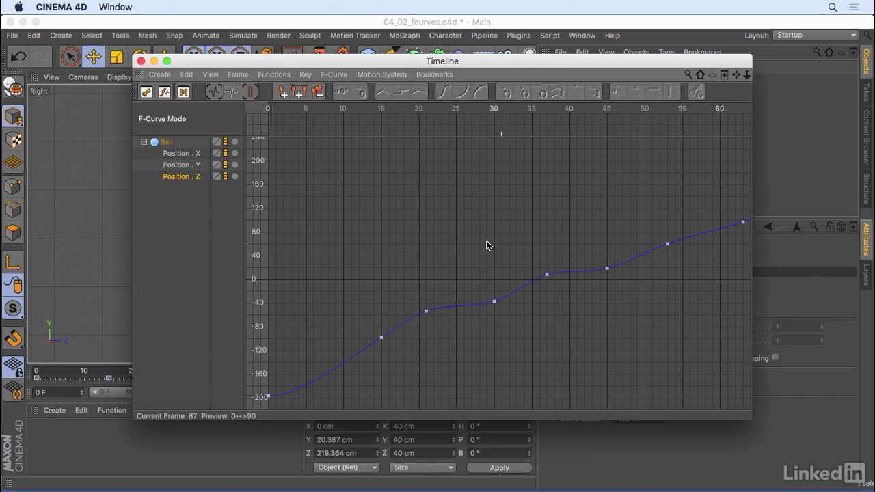
Delete the ball's Position X track and display only its Position Y curve.
click(181, 153)
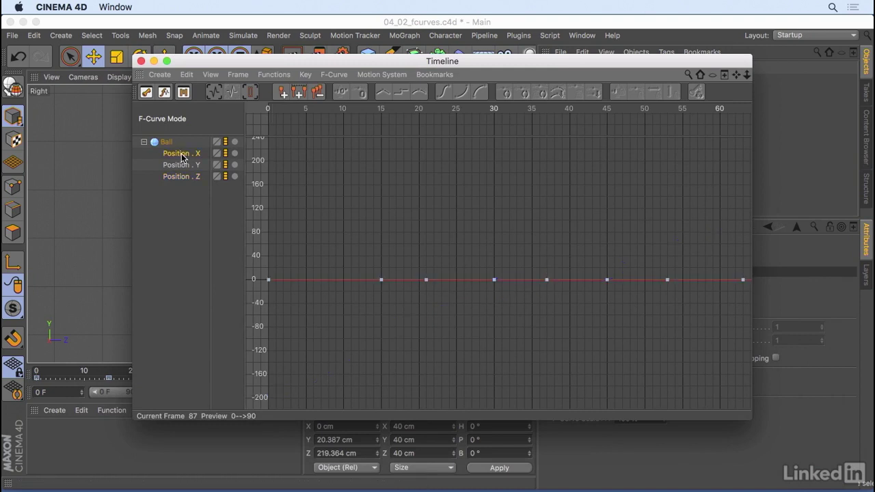
key(Delete)
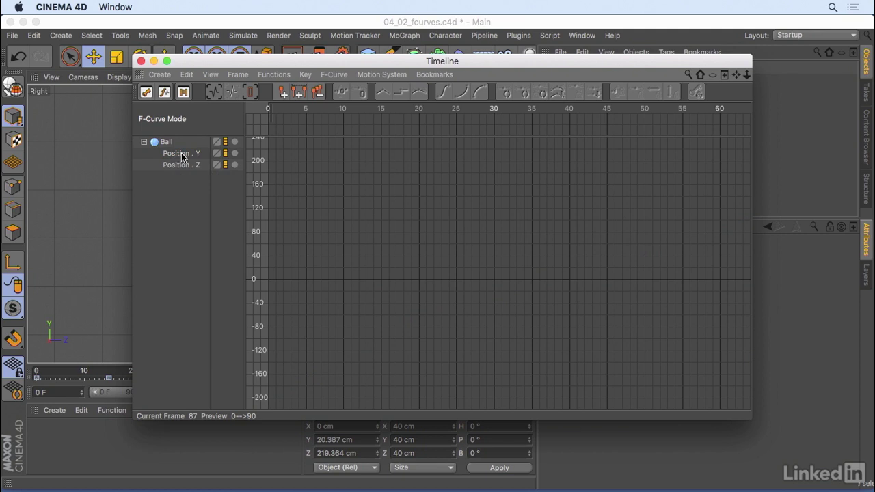
click(181, 154)
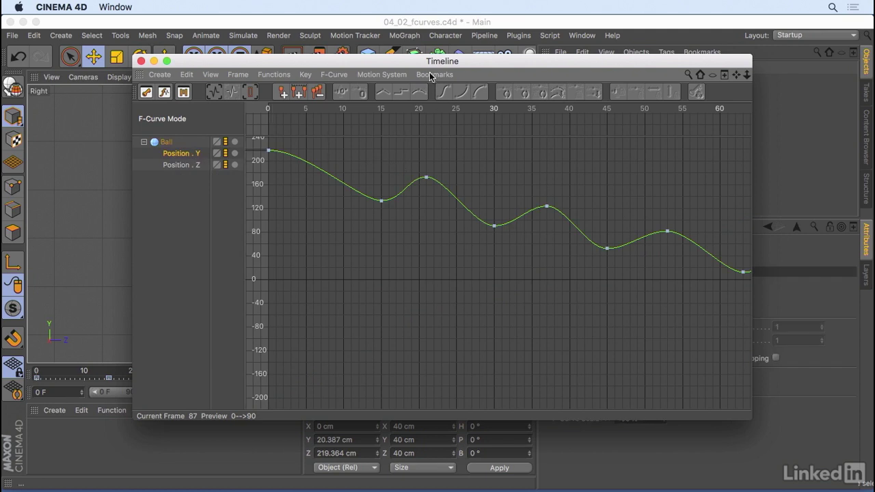
Close the Timeline window, and switch the interface layout to Animate and on to Standard.
drag(142, 64, 227, 74)
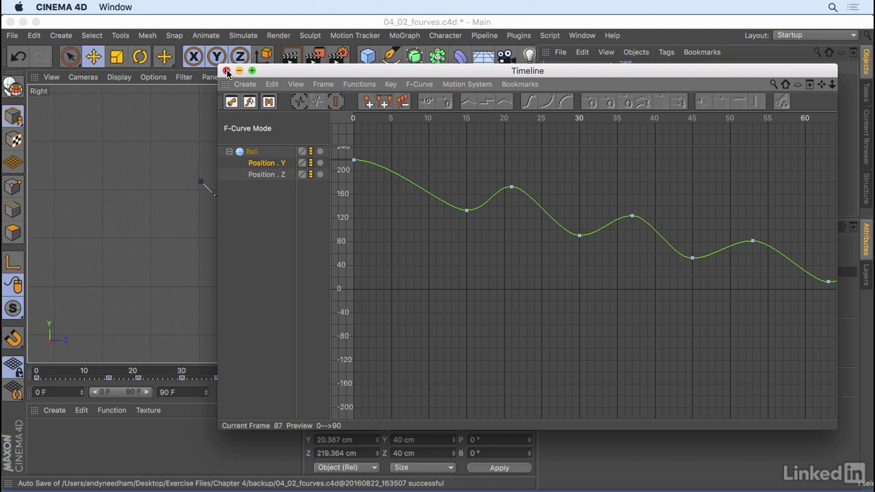
click(226, 71)
click(807, 36)
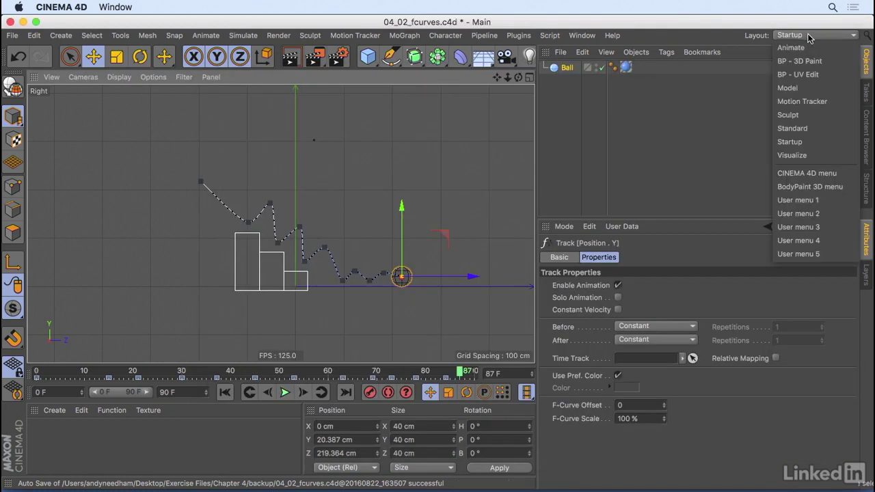
click(805, 47)
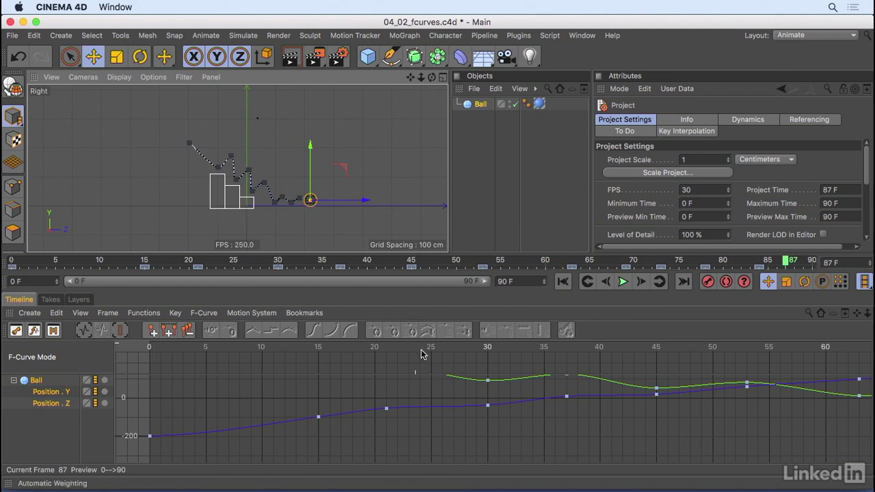
click(792, 36)
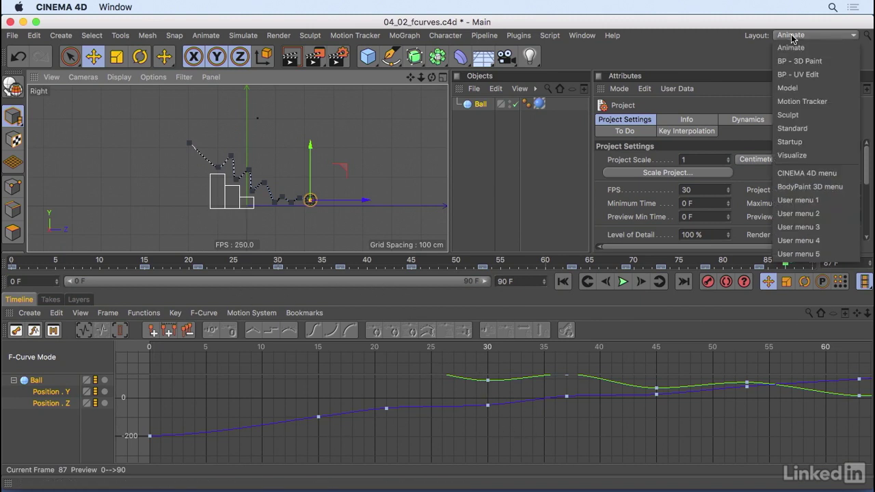
click(817, 129)
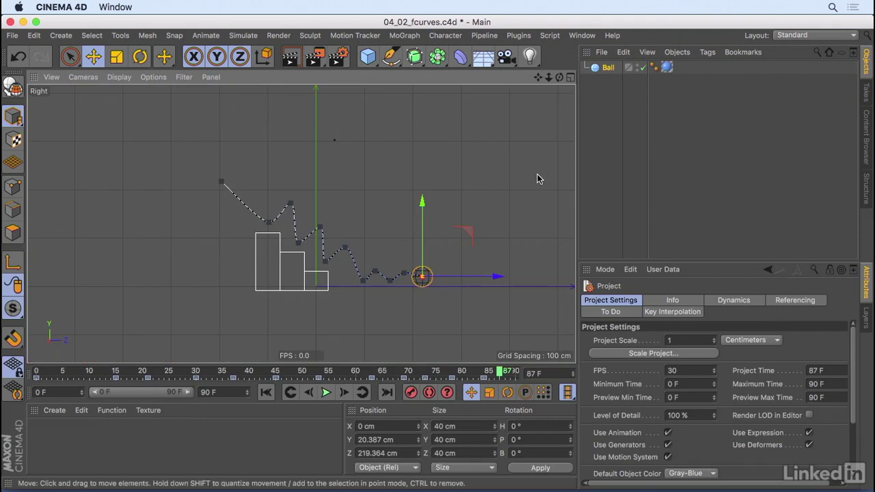
Open the Timeline in F-Curve mode with only the ball's Position Y curve shown.
key(shift+F3)
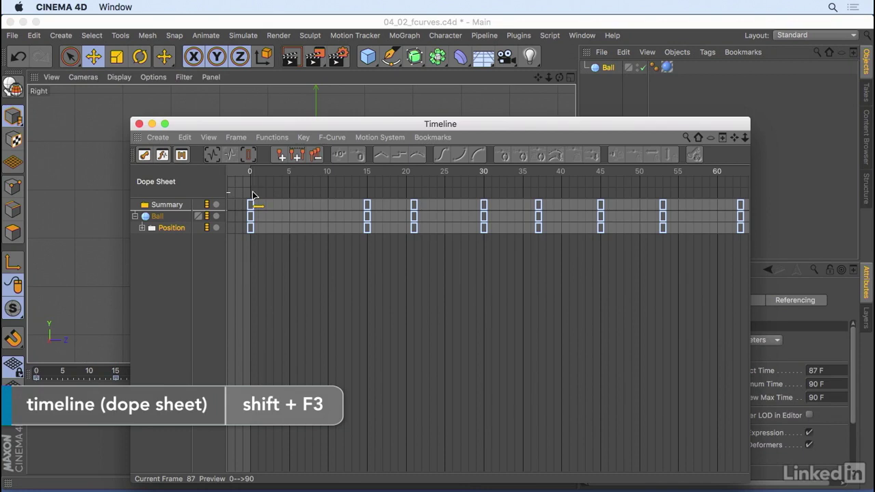
key(Tab)
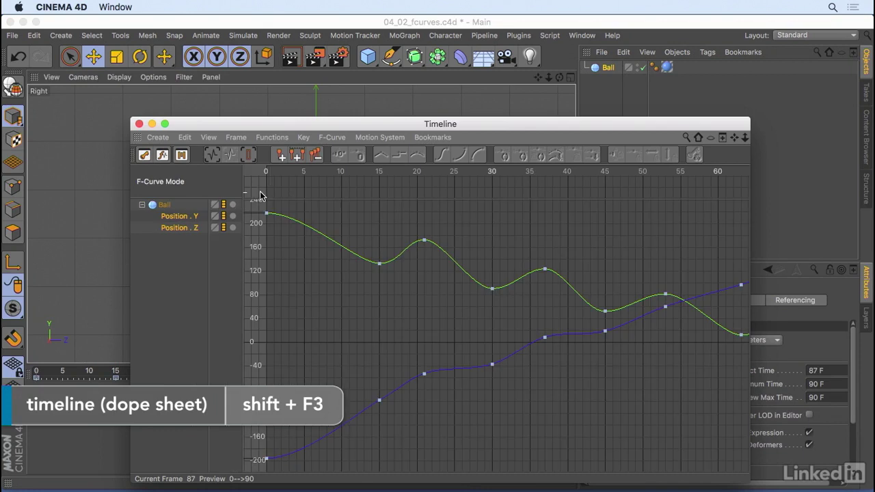
click(189, 217)
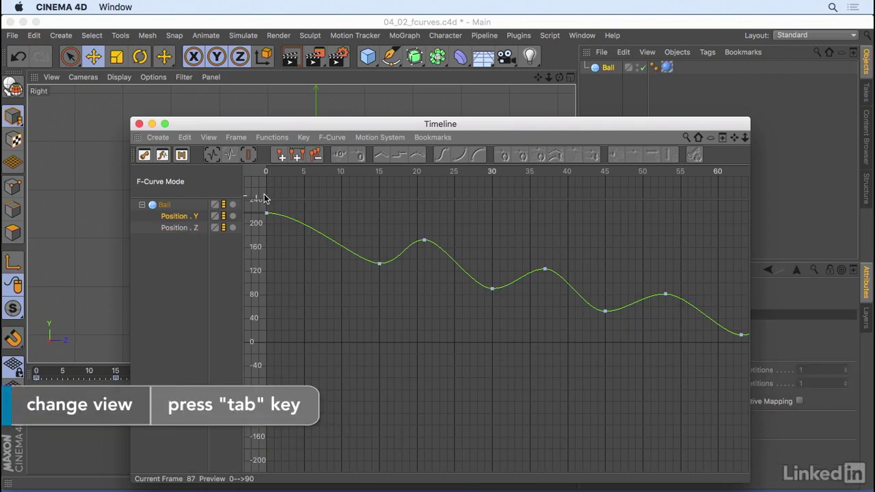
Move and shrink the Timeline window to uncover the ball's motion path, and return the animation to frame 0.
drag(433, 123, 516, 76)
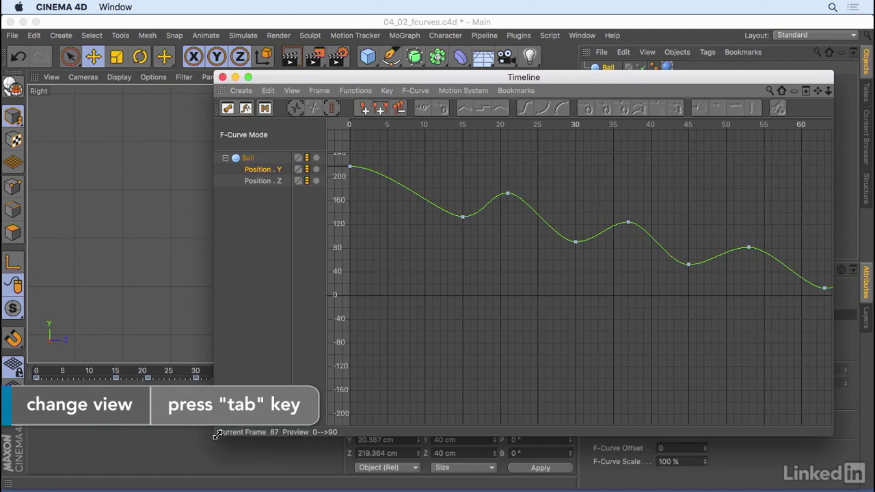
drag(216, 434, 455, 397)
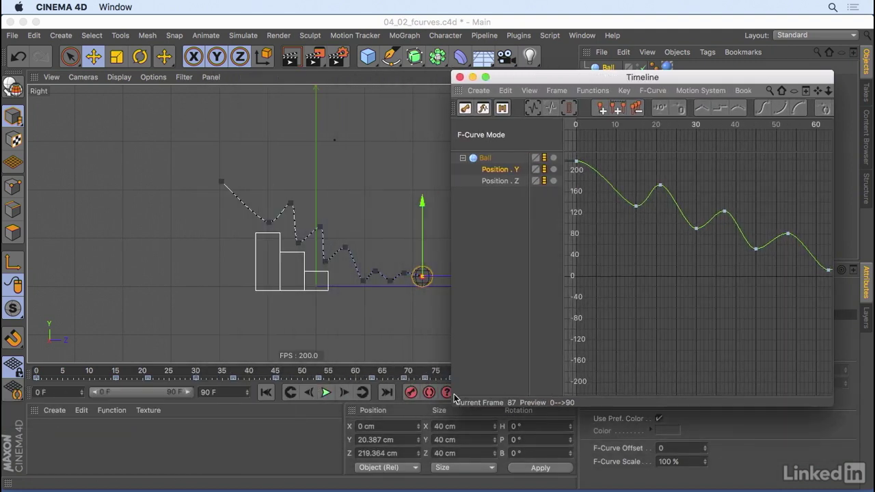
click(290, 393)
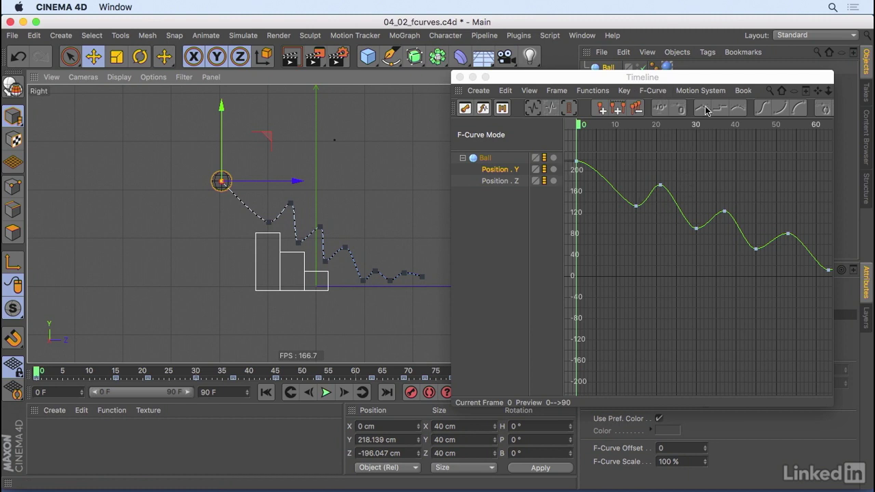
Create Snapshot 1 of the Position Y curve and turn on the display of that snapshot.
drag(731, 77, 682, 93)
click(602, 108)
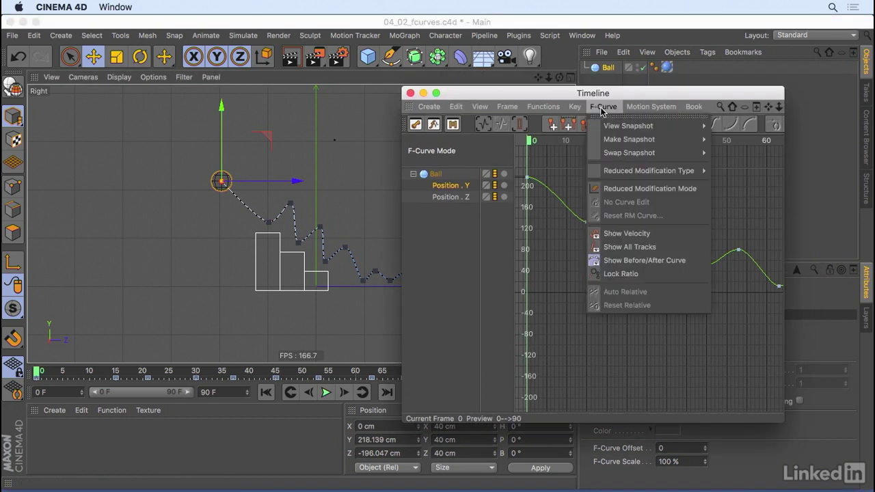
mouse_move(621, 141)
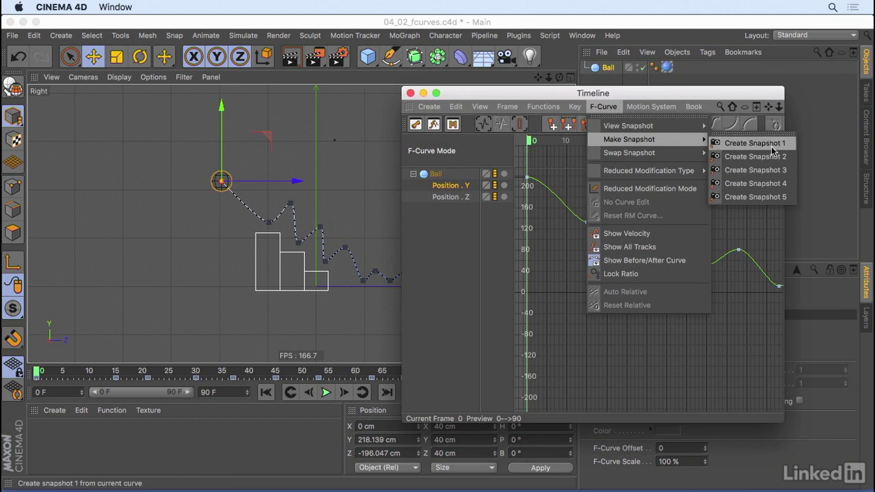
click(754, 144)
click(605, 107)
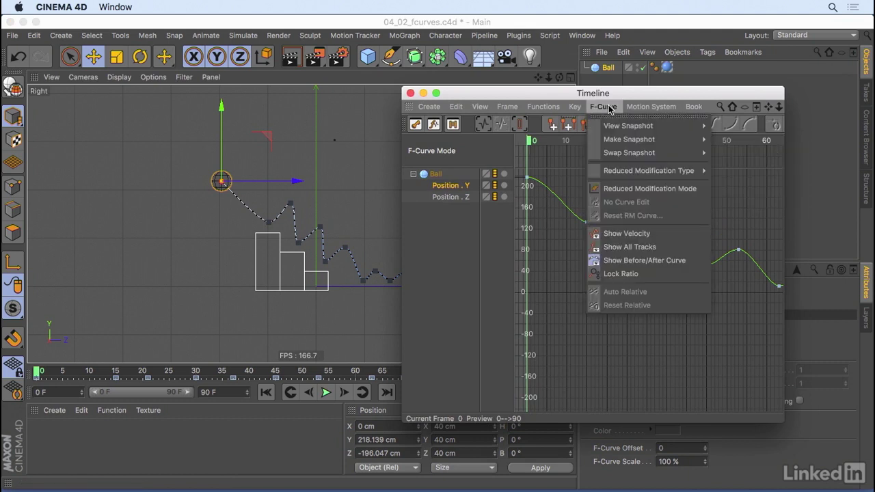
mouse_move(615, 125)
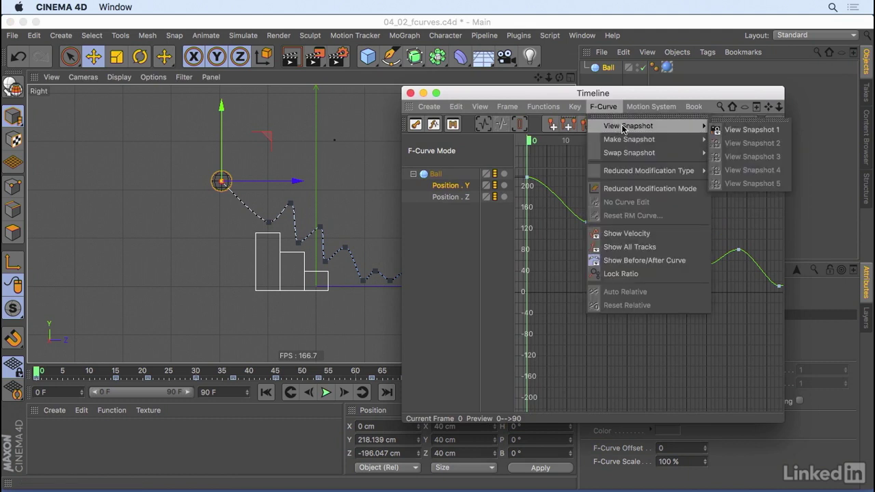
click(754, 130)
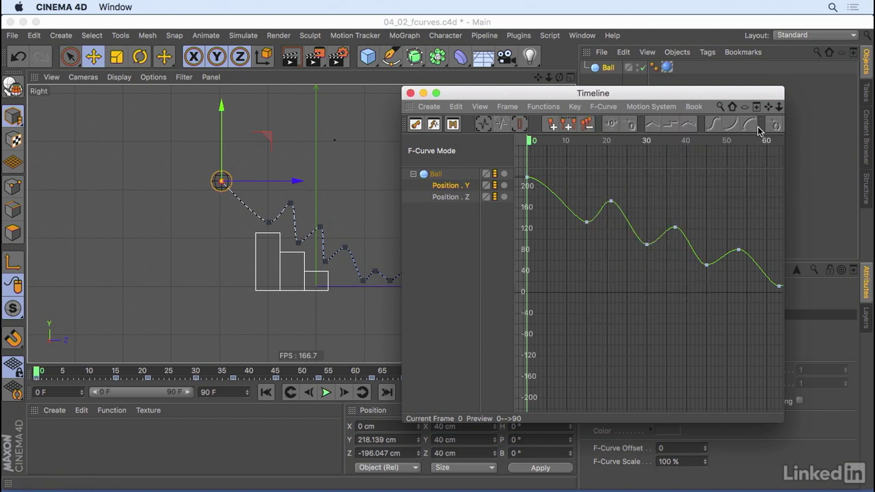
Lower the Position Y key at frame 15 to about 126 cm so the ball meets the top of the first step.
click(587, 223)
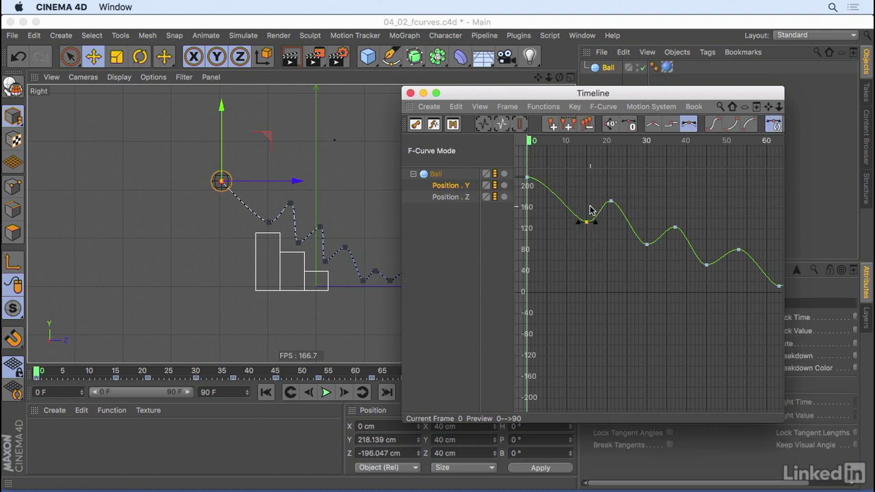
drag(587, 224, 578, 203)
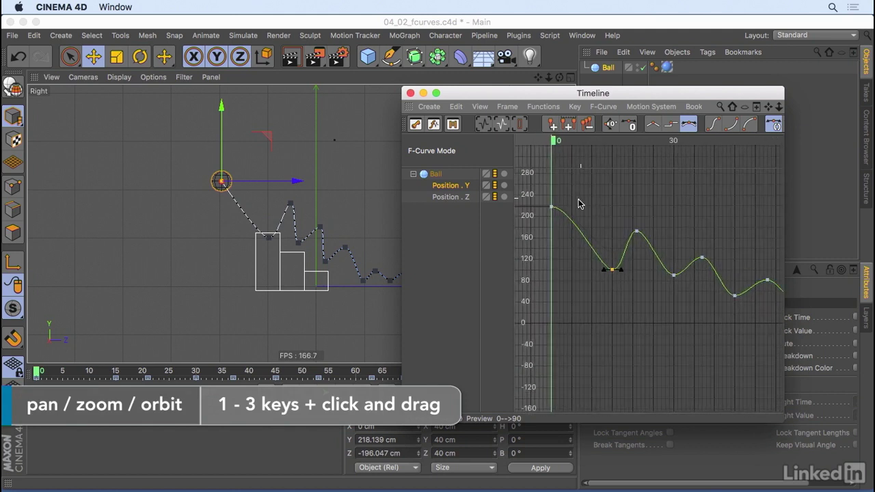
drag(610, 239, 590, 327)
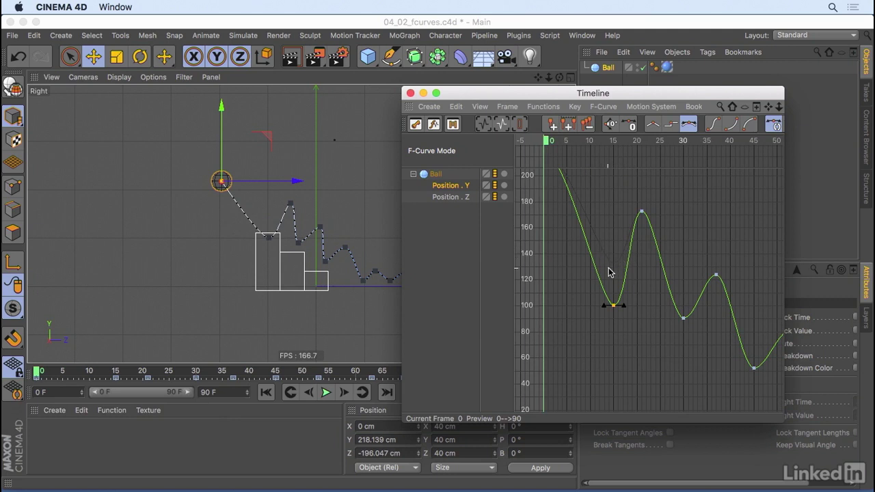
drag(613, 304, 603, 274)
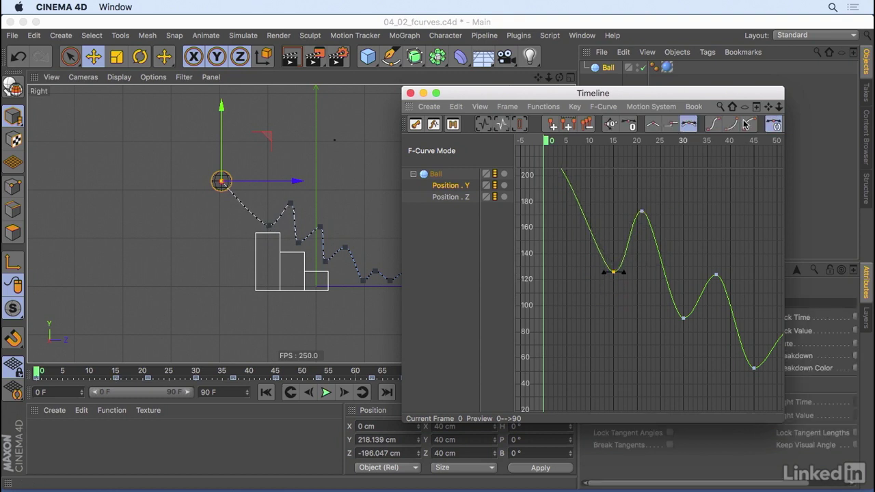
Lengthen the outgoing tangent of the Position Y key at frame 0 to about frame 11, making the initial fall a rounded arc.
drag(766, 108, 786, 164)
click(563, 209)
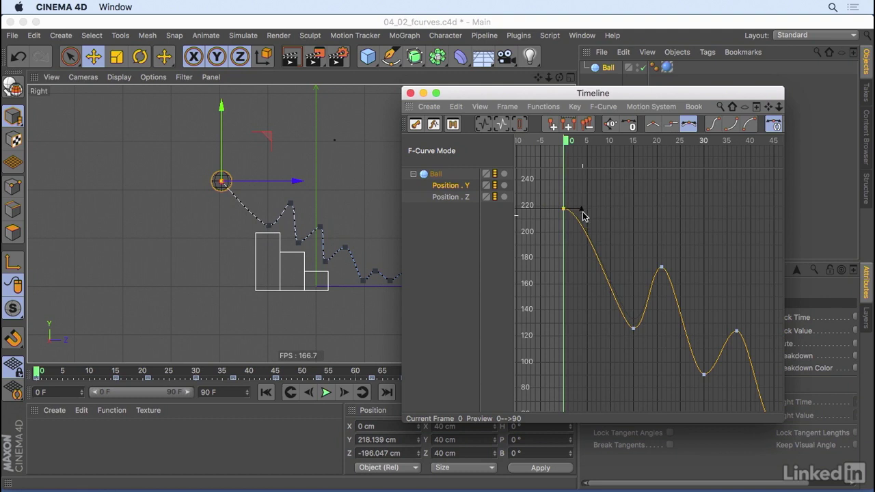
drag(582, 208, 602, 212)
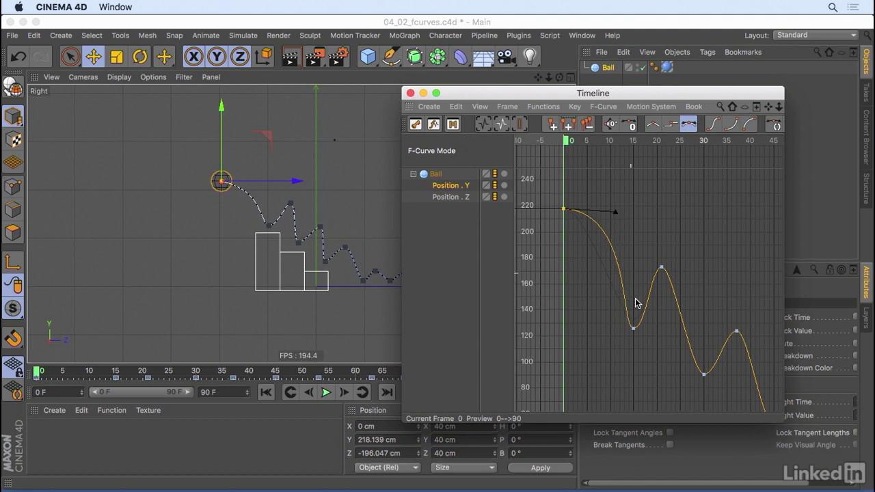
Break the tangents of the Position Y key at frame 15 and raise both handles to form a sharp V-shaped bounce.
click(633, 329)
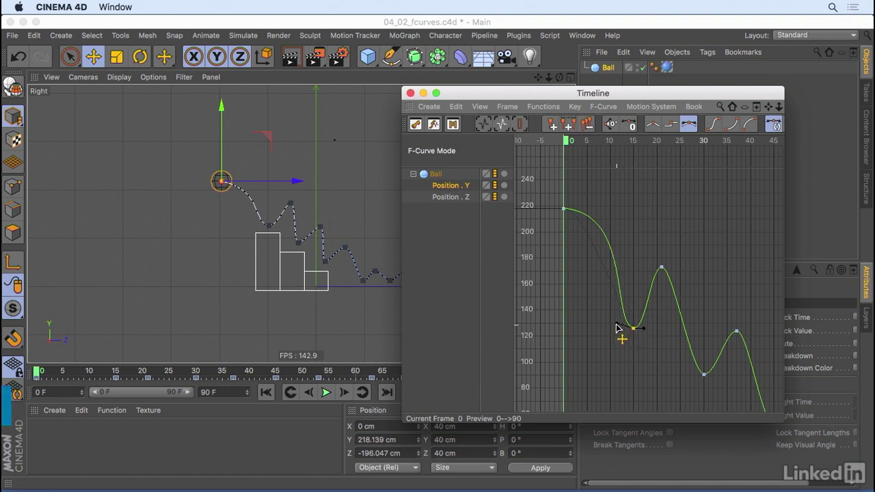
shift+drag(624, 330, 638, 312)
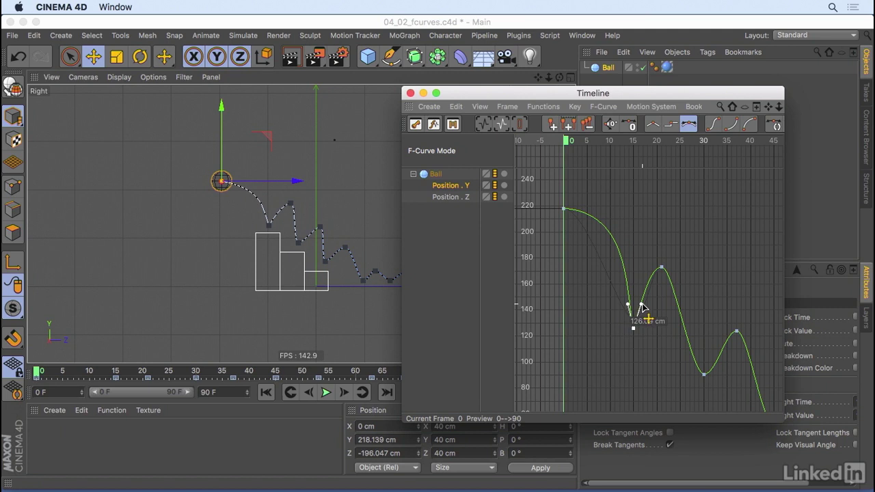
Refine the tangent handles of the Position Y key at frame 15, and break and raise those at frame 30 into a sharp V.
drag(642, 307, 625, 301)
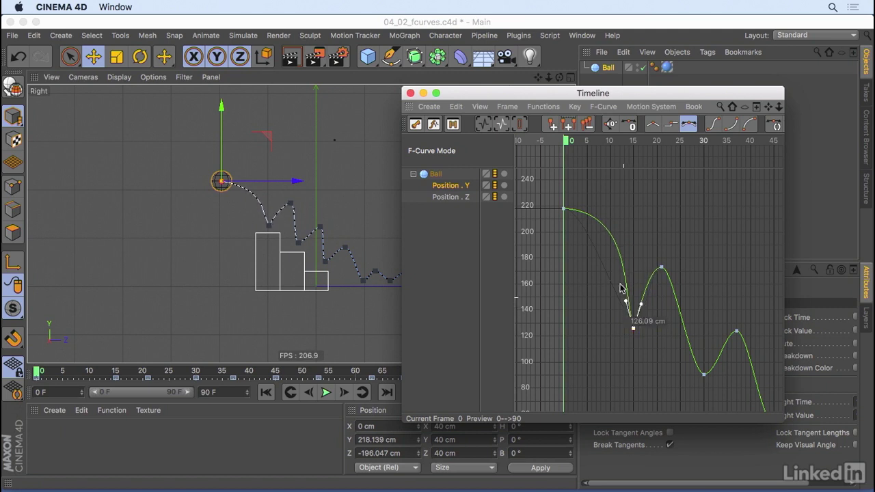
click(662, 266)
click(704, 374)
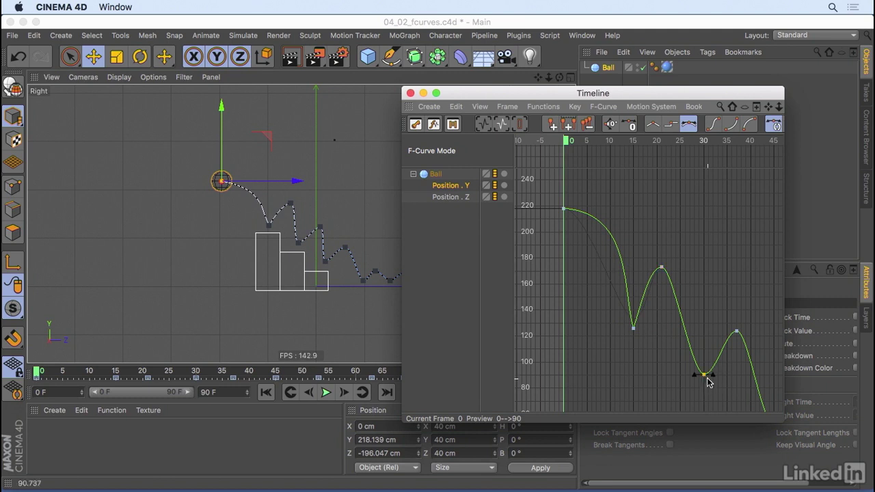
shift+drag(694, 375, 706, 352)
click(633, 328)
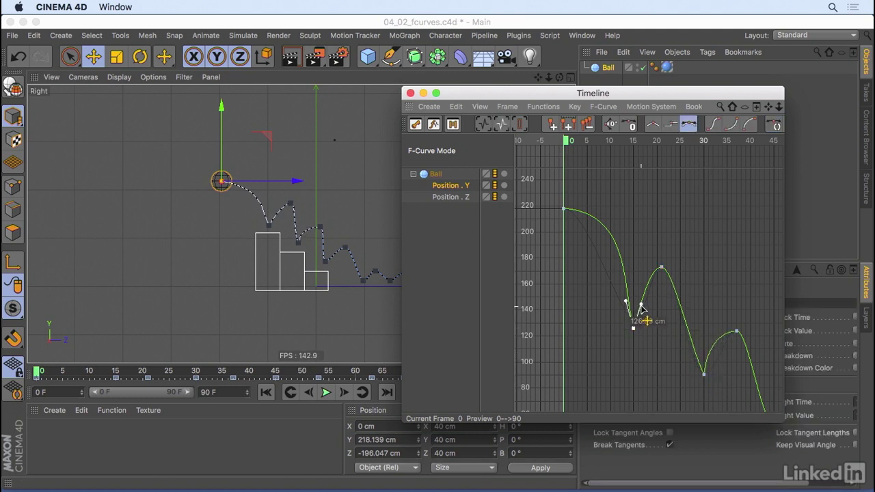
Break and raise the tangents of the Position Y keys at frames 45, 63 and 73 to form sharp V-shaped bounces.
alt+middle_drag(737, 285, 637, 168)
click(673, 306)
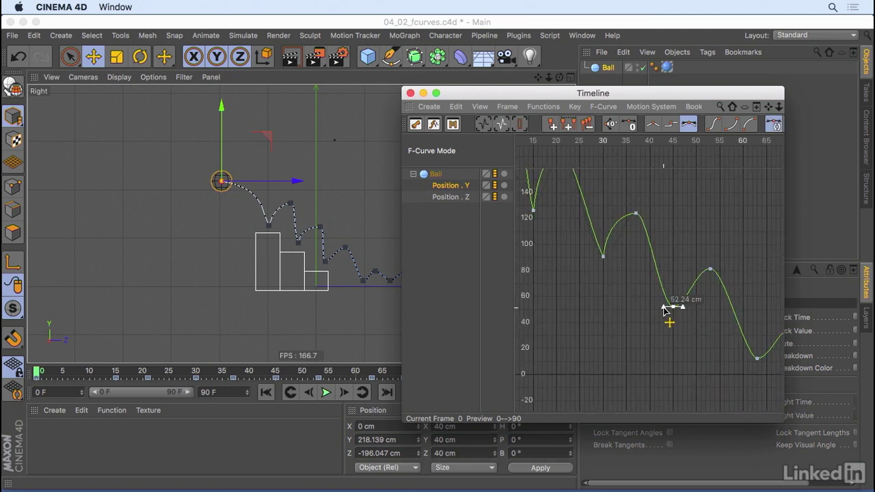
shift+drag(663, 307, 678, 287)
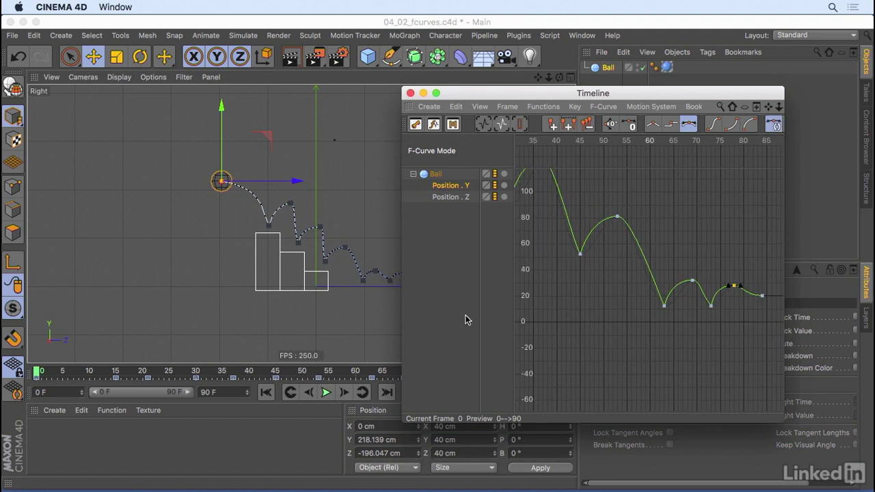
Play back the animation to review the bounces, and switch the Timeline to Dope Sheet mode.
click(326, 392)
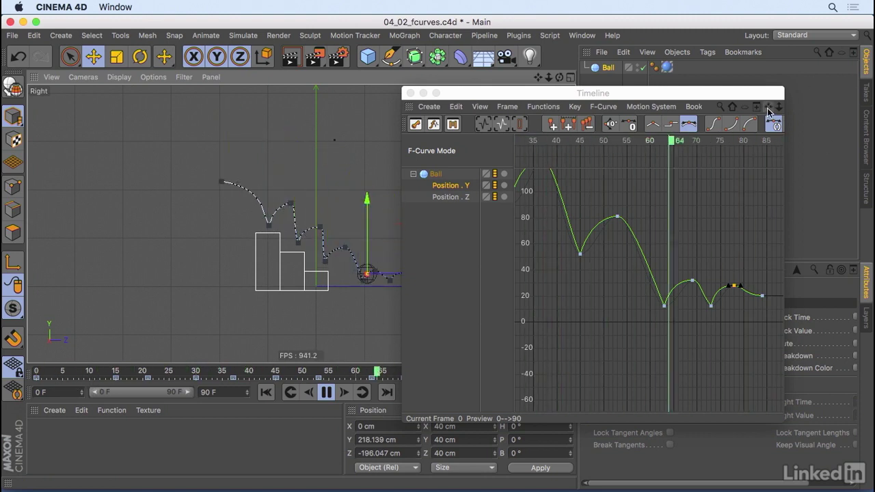
drag(777, 107, 874, 149)
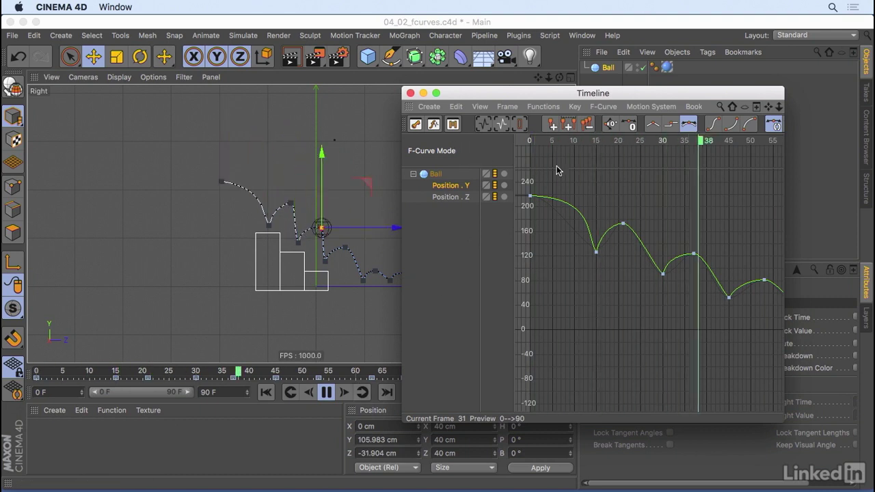
click(417, 126)
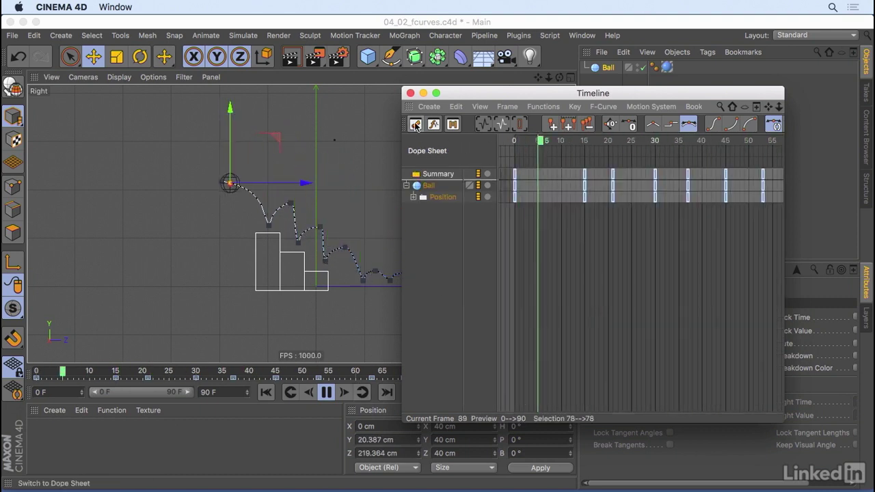
click(326, 392)
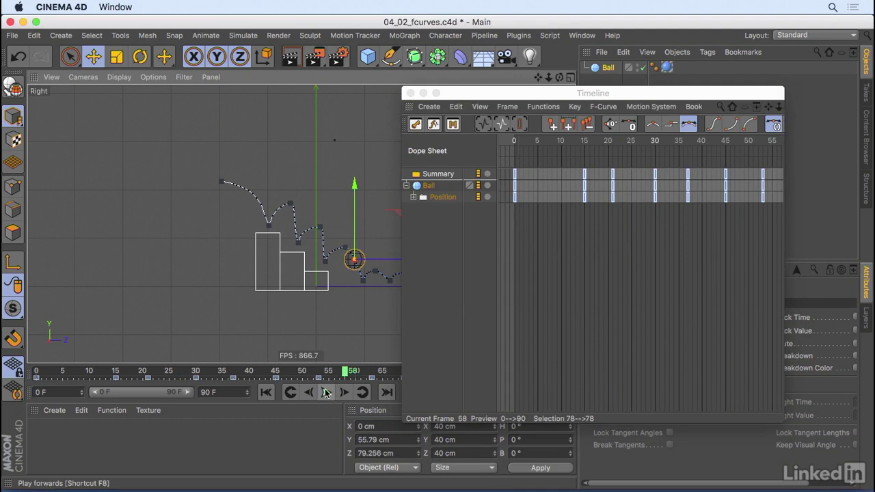
Select all ball keys from frame 15 to the end and shift them about 9 frames earlier, leaving the frame 0 key in place.
click(777, 109)
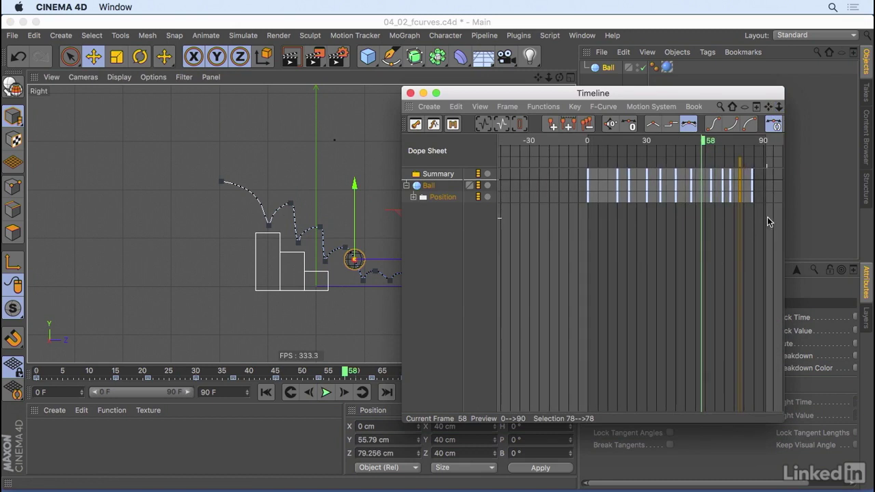
drag(762, 216, 609, 145)
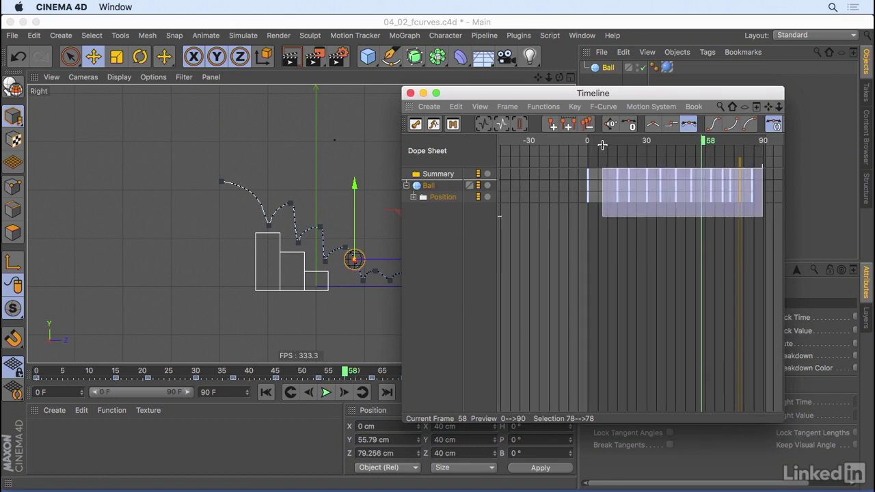
drag(603, 145, 602, 145)
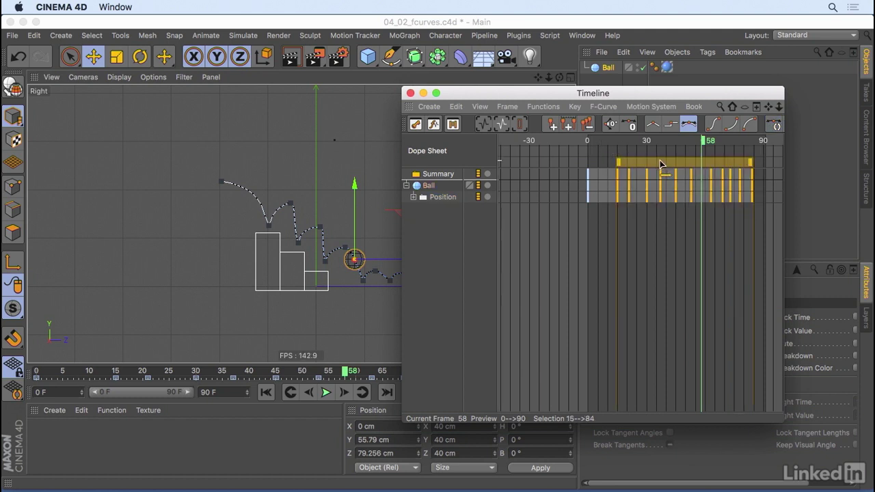
scroll(661, 165, up, 2)
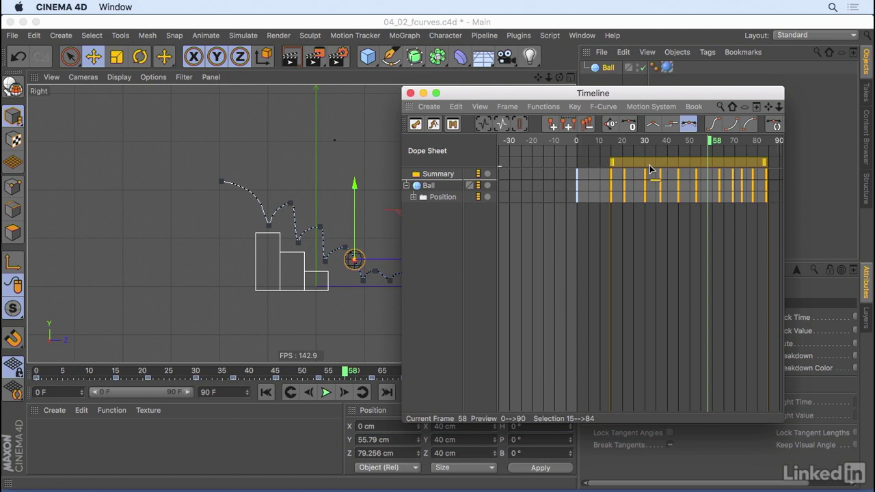
drag(661, 166, 641, 166)
click(608, 197)
Play the retimed animation from the start, expand the ball's Position tracks and return the Timeline to F-Curve mode.
click(266, 392)
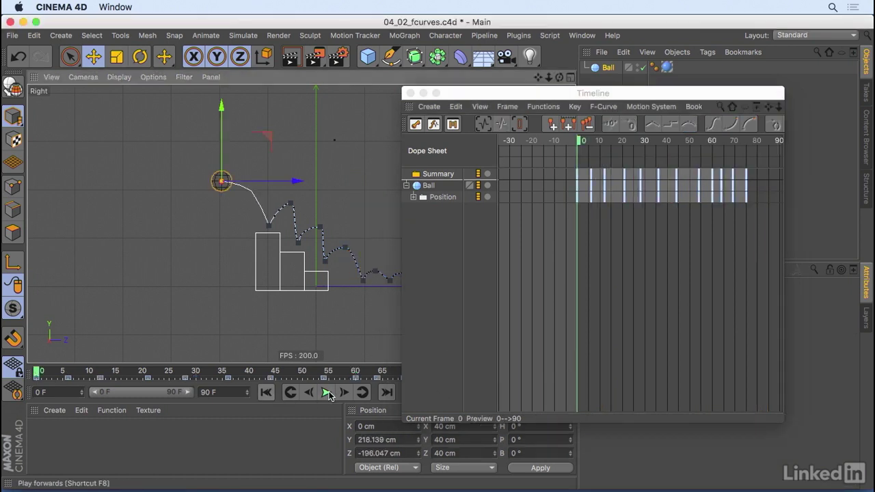
click(326, 392)
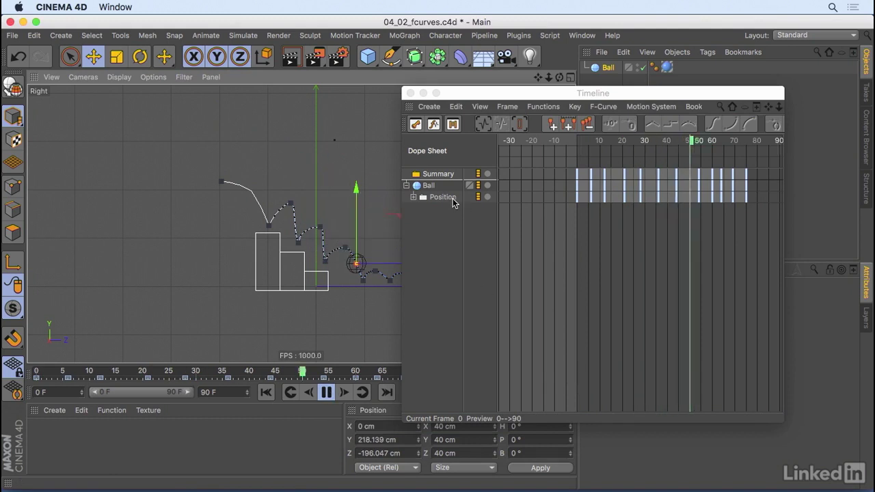
click(414, 196)
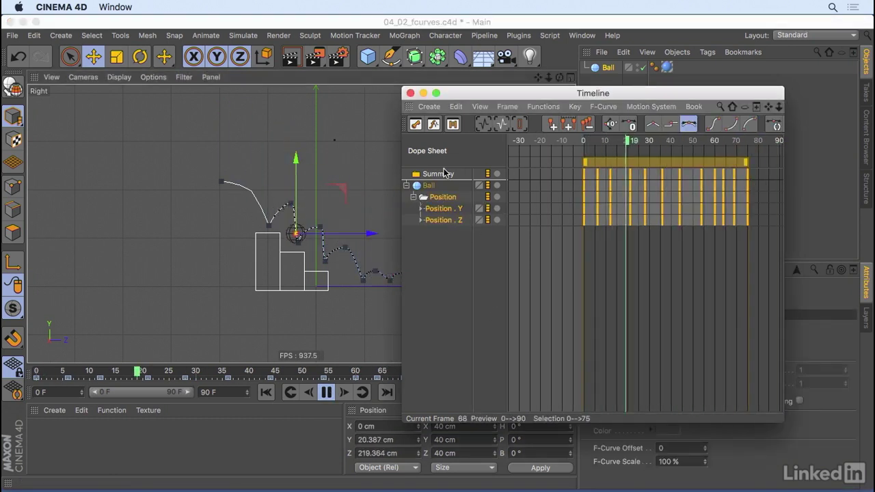
key(Tab)
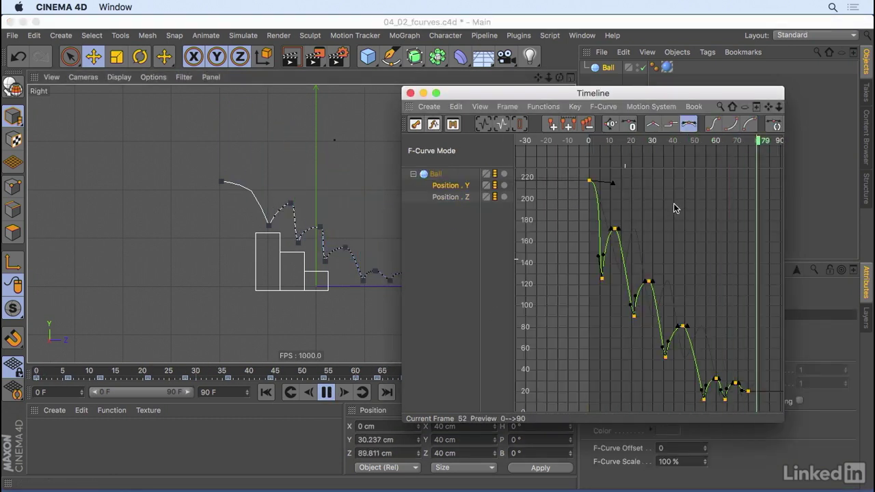
Adjust the V handles of the Position Y key at frame 6 and shorten the frame 0 key's outgoing tangent to about 3.5 frames, angled down.
click(673, 203)
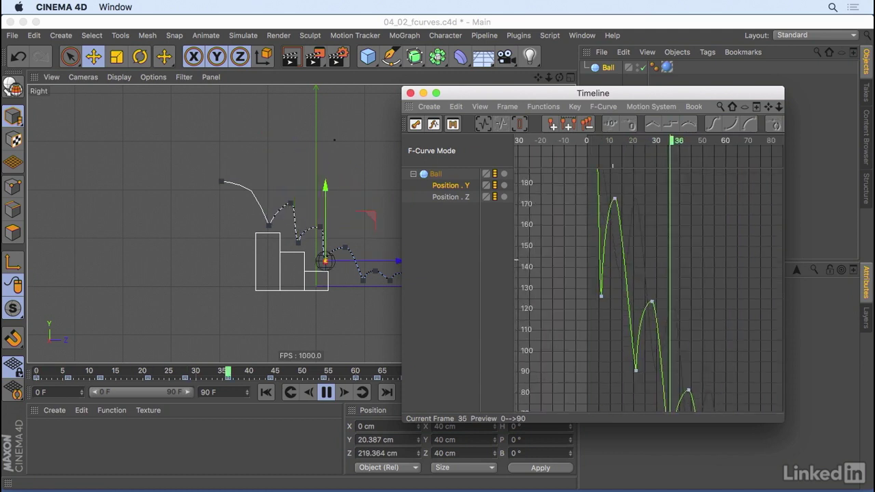
key(h)
alt+middle_drag(630, 219, 664, 213)
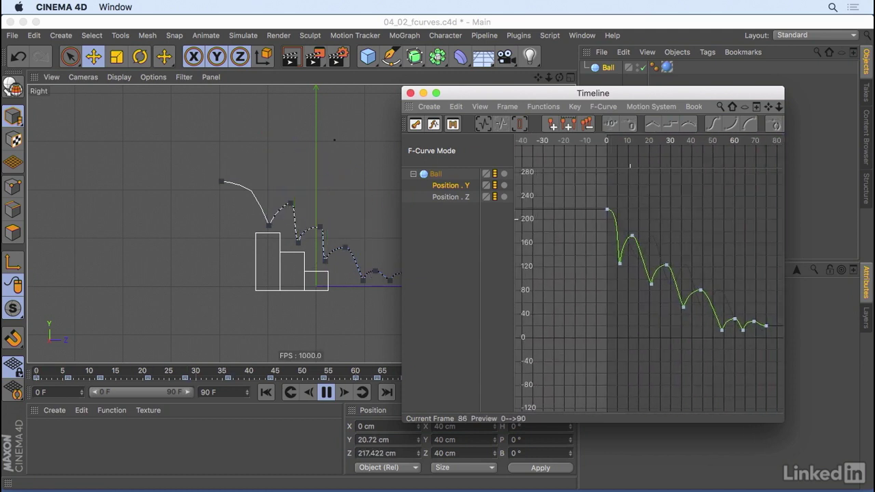
mouse_move(584, 266)
alt+right_down()
mouse_move(604, 205)
mouse_move(596, 267)
alt+right_up()
alt+middle_drag(613, 249, 629, 294)
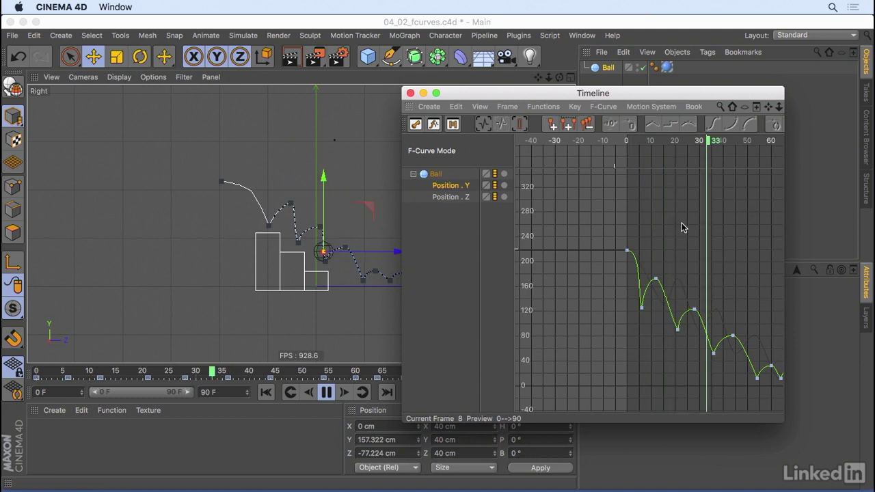
drag(681, 222, 595, 338)
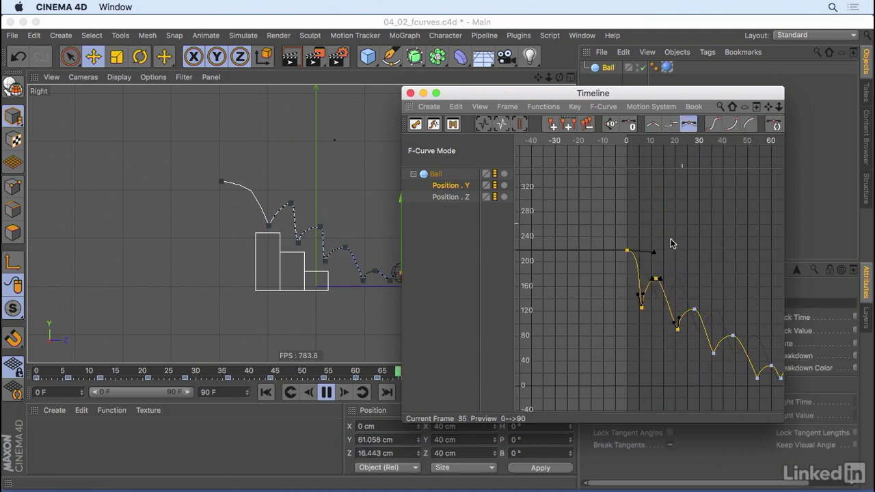
click(505, 127)
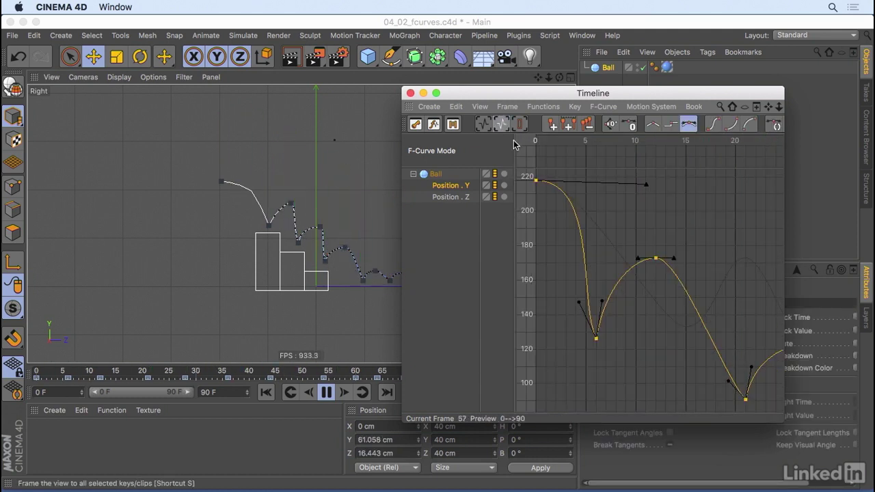
click(597, 338)
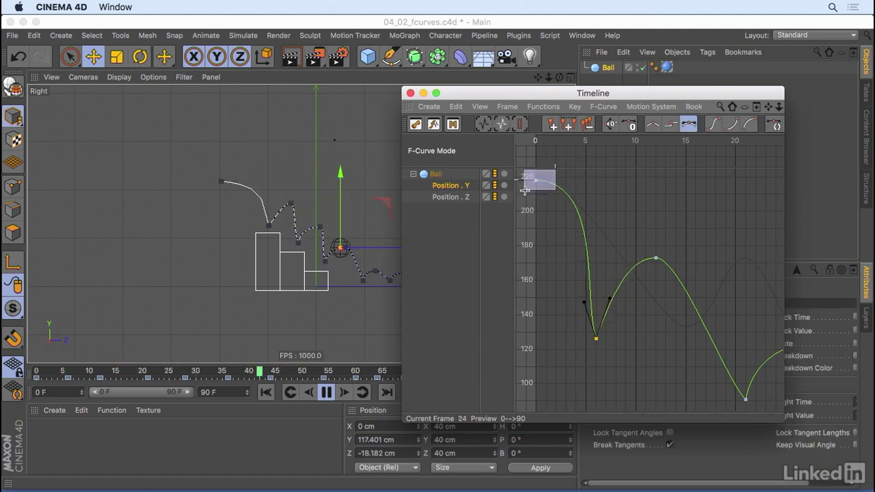
drag(524, 190, 525, 191)
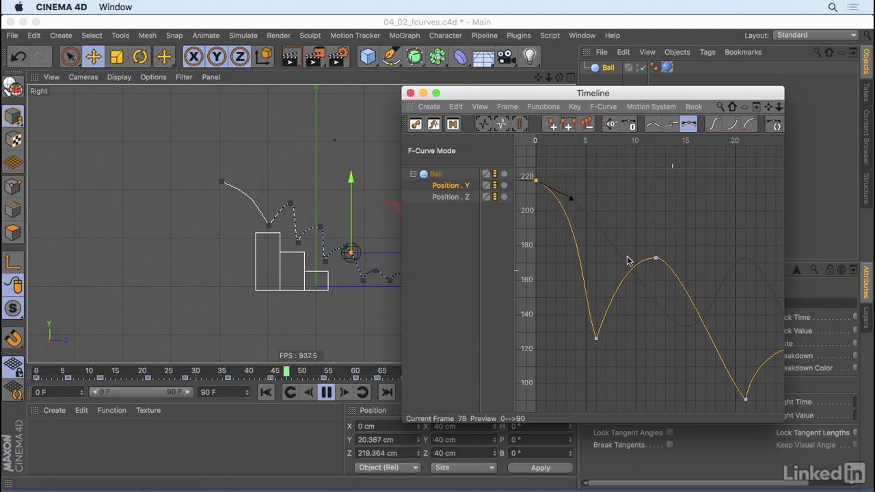
alt+right_drag(653, 216, 642, 239)
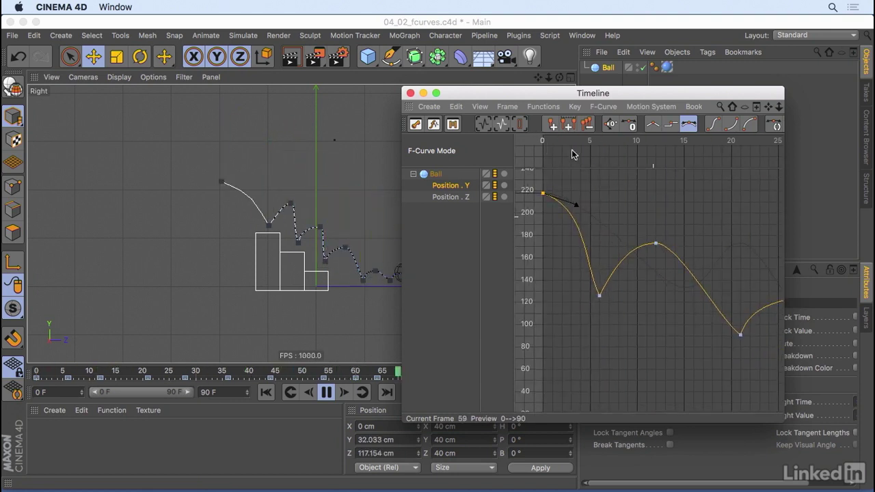
In the Dope Sheet, shift all keys after frame 0 later so they span frames 13 to 82, and move the Timeline off the path.
click(415, 124)
click(326, 392)
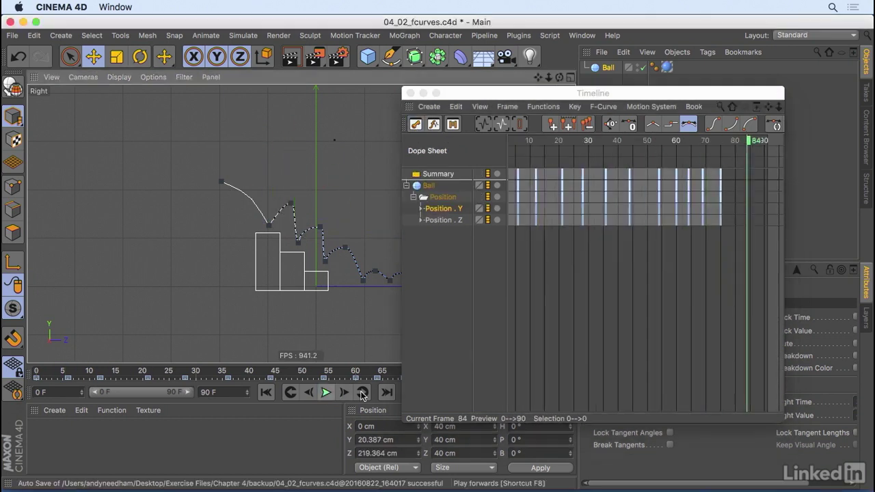
click(615, 310)
key(h)
drag(765, 246, 542, 157)
drag(598, 162, 602, 163)
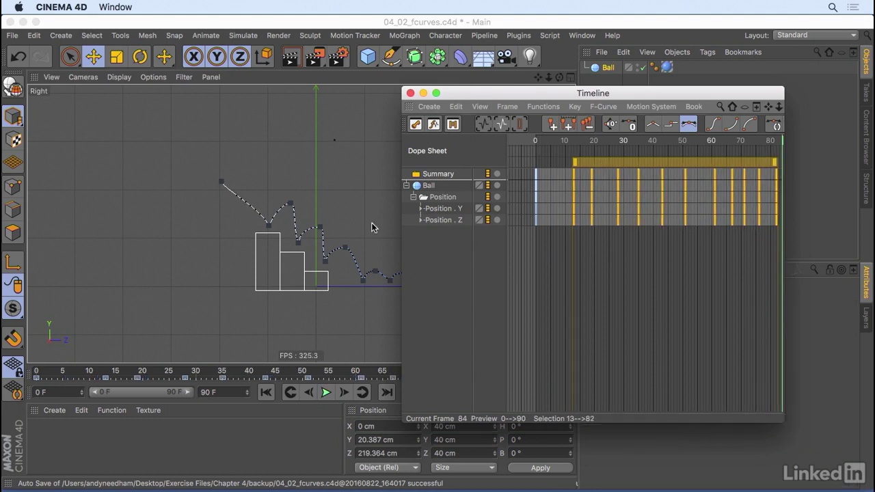
click(223, 205)
drag(517, 93, 337, 132)
click(608, 68)
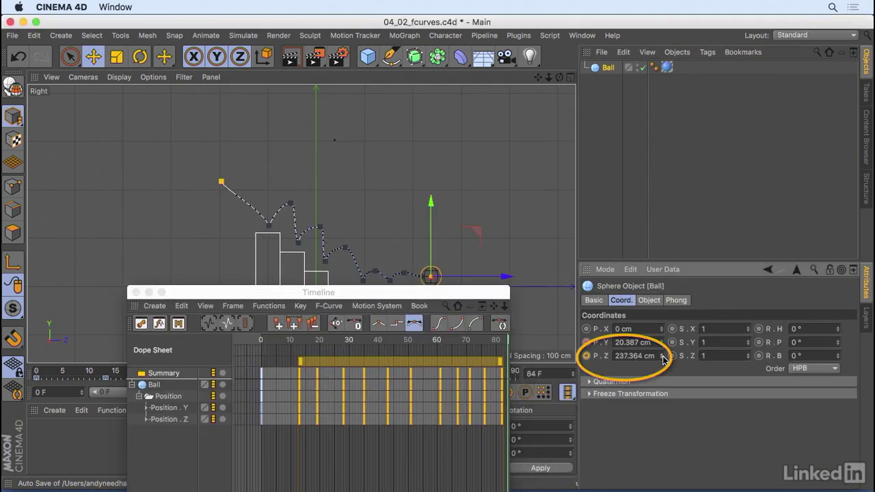
drag(110, 307, 96, 338)
key(super+z)
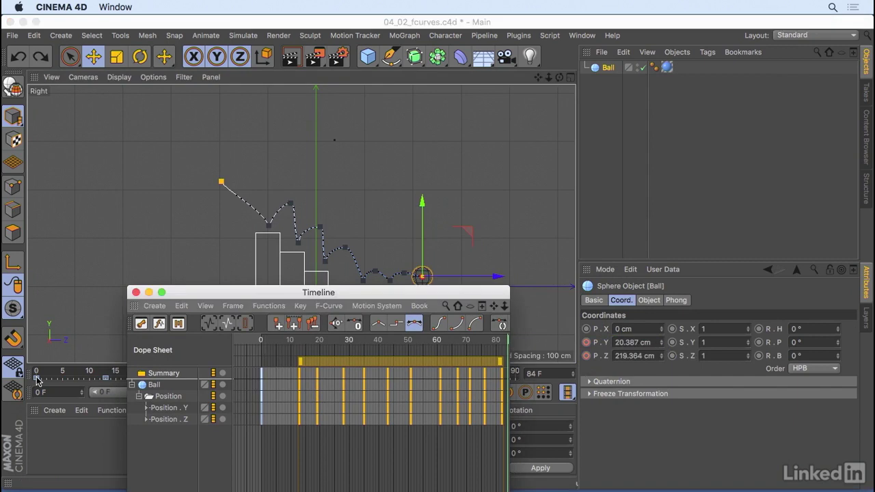
Go to frame 0 and change the Ball's Position Z to about -147 cm, bringing its starting point closer to the steps.
click(36, 378)
click(36, 373)
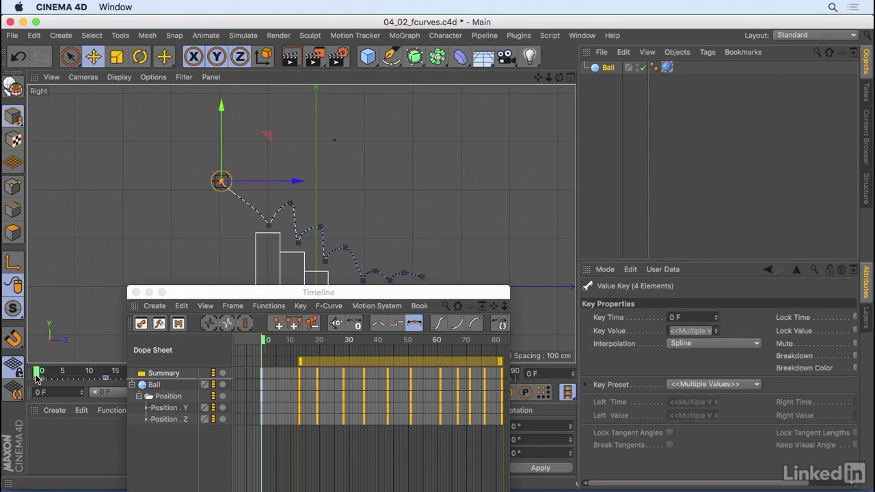
click(610, 69)
drag(659, 355, 660, 352)
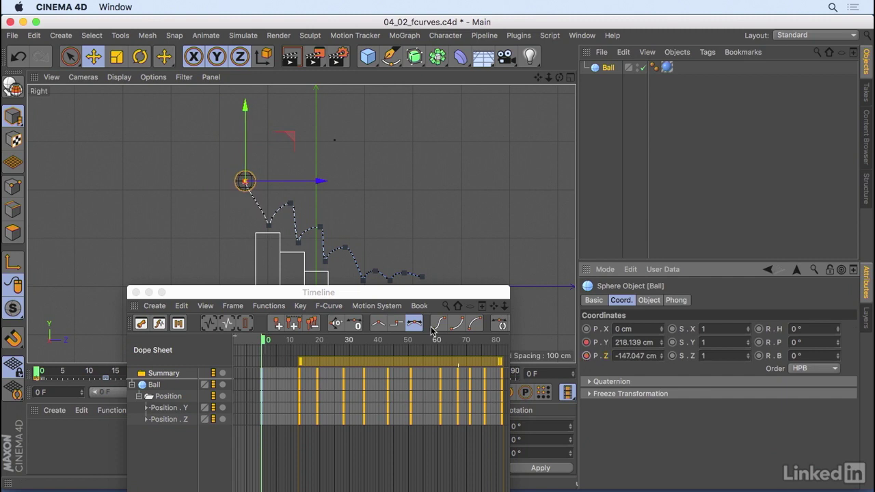
Show the Position Y curve in F-Curve mode and lengthen the frame 0 key's tangent to about 8.5 frames for a rounded initial fall.
drag(406, 290, 451, 125)
click(197, 363)
click(186, 267)
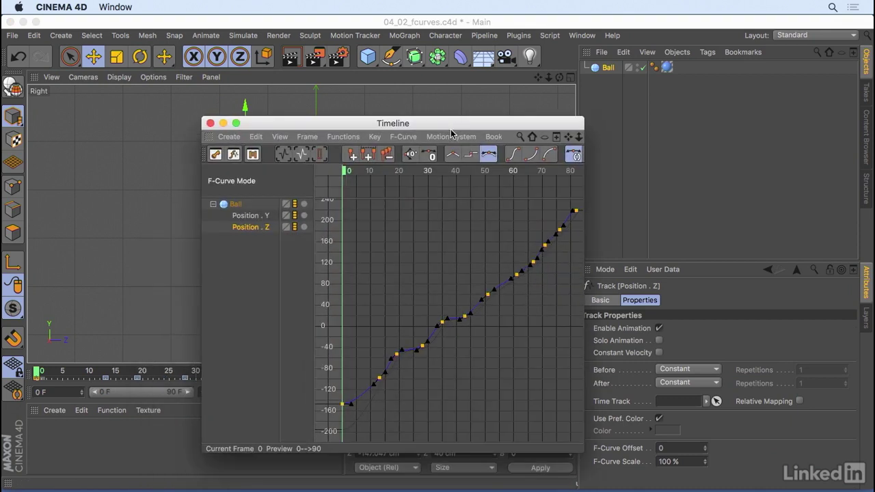
click(258, 216)
click(356, 216)
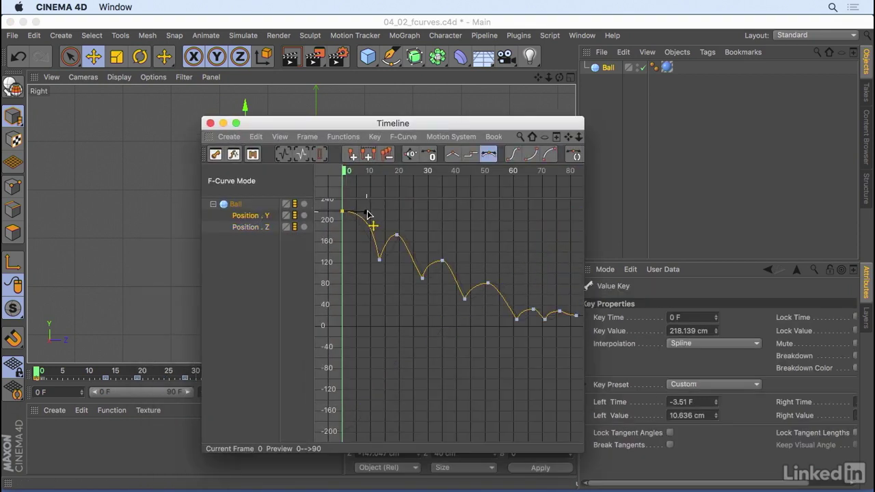
drag(367, 211, 366, 212)
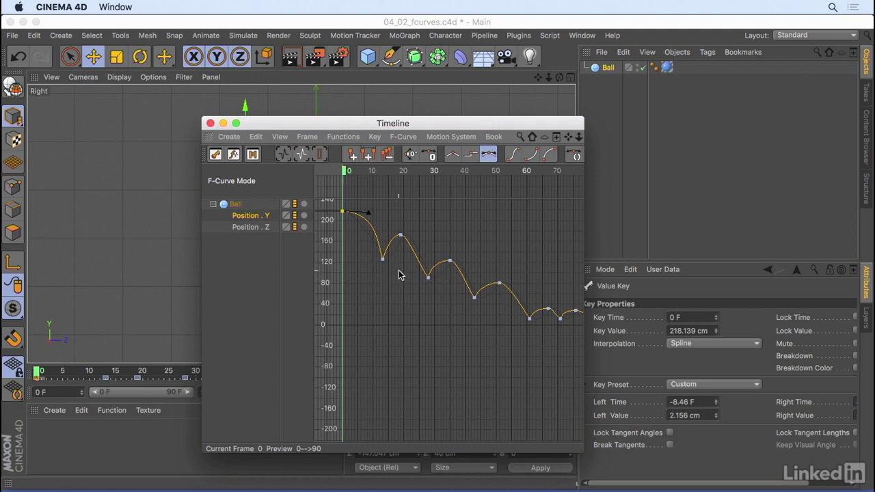
Open the project's Key Interpolation settings and move the Timeline clear of them.
key(super+d)
drag(520, 131, 422, 137)
click(672, 313)
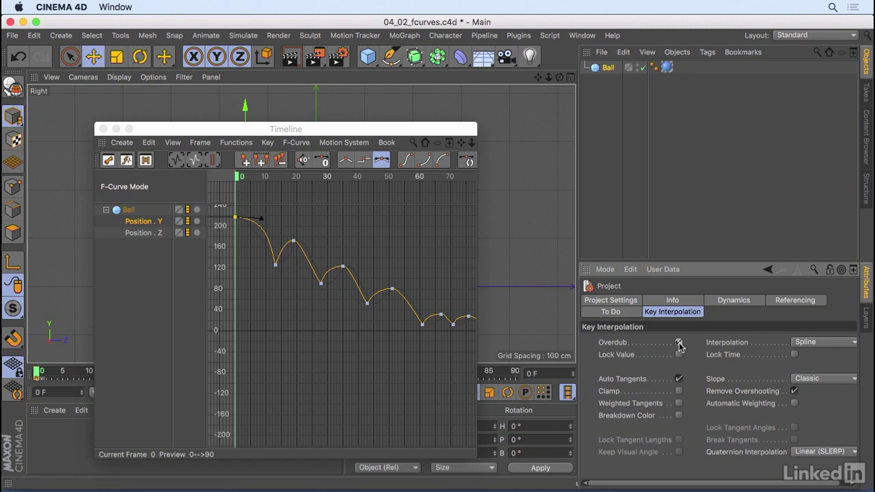
Move the Timeline clear of the ball's path and play the animation to review the finished bounces.
drag(299, 128, 573, 107)
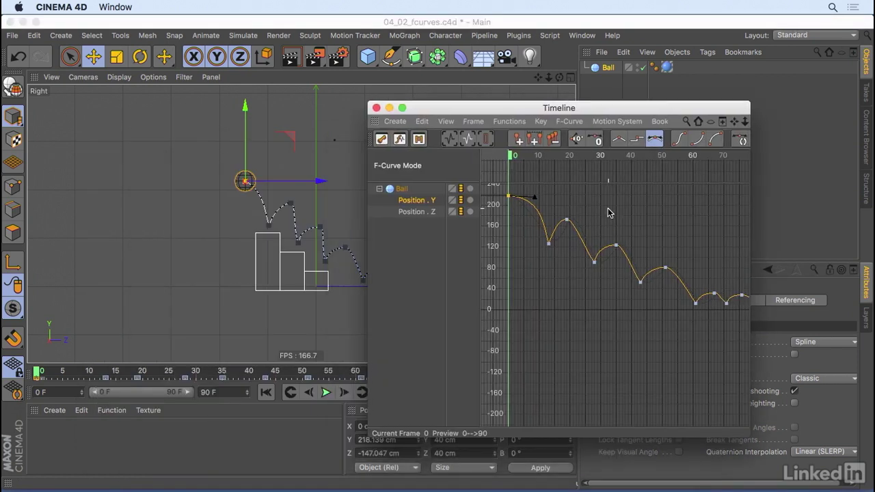
mouse_move(614, 208)
alt+middle_down()
mouse_move(590, 206)
mouse_move(599, 212)
alt+middle_up()
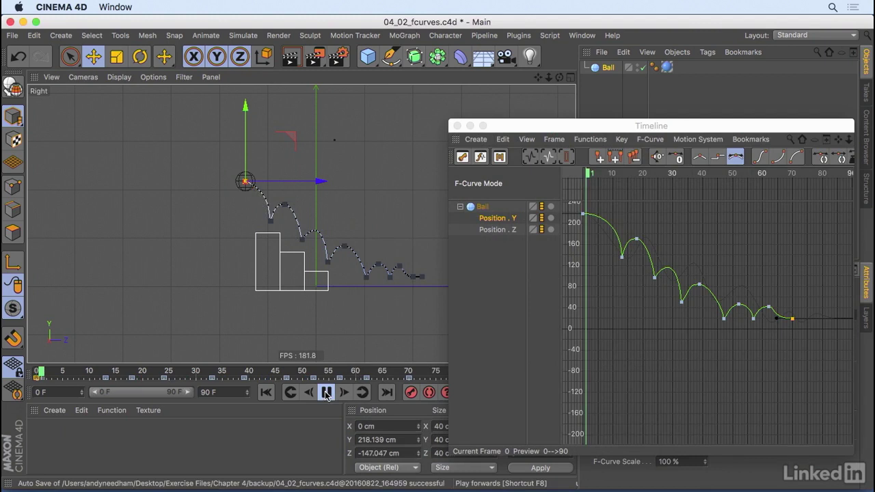
click(326, 393)
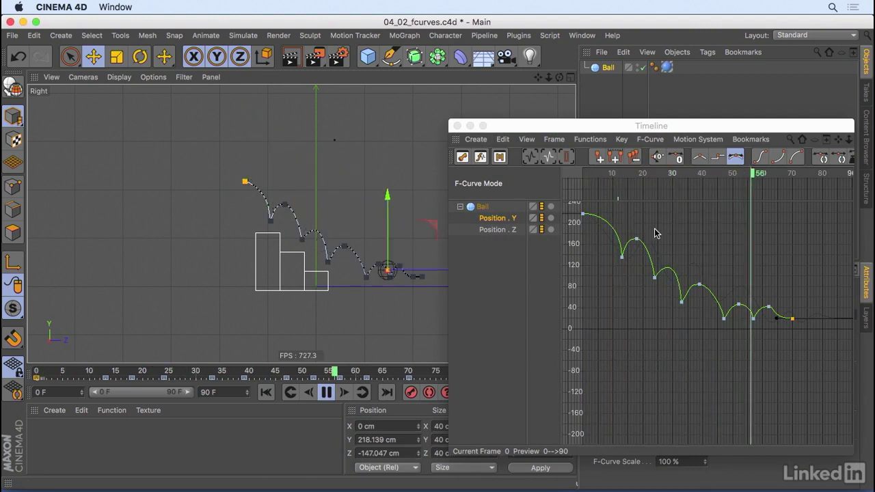
Examine the Ball's Position Z curve from its first to its last key during playback, and compare it with the Position Y curve.
click(504, 230)
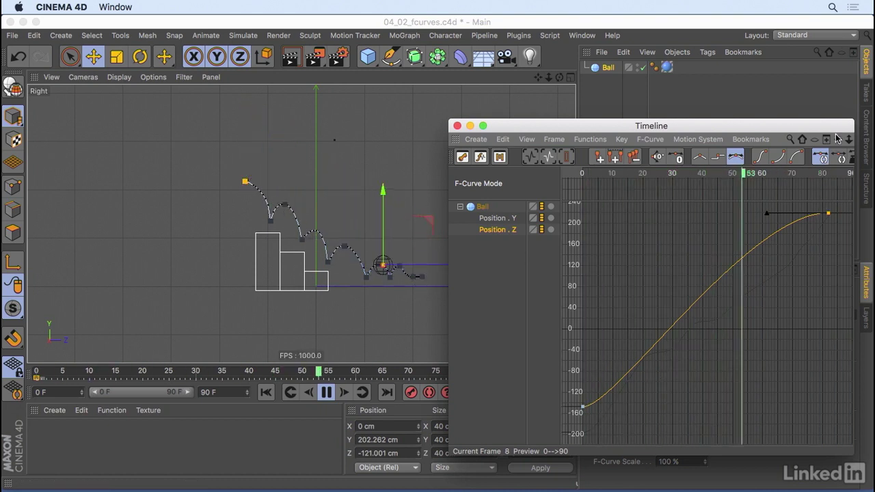
drag(837, 139, 812, 168)
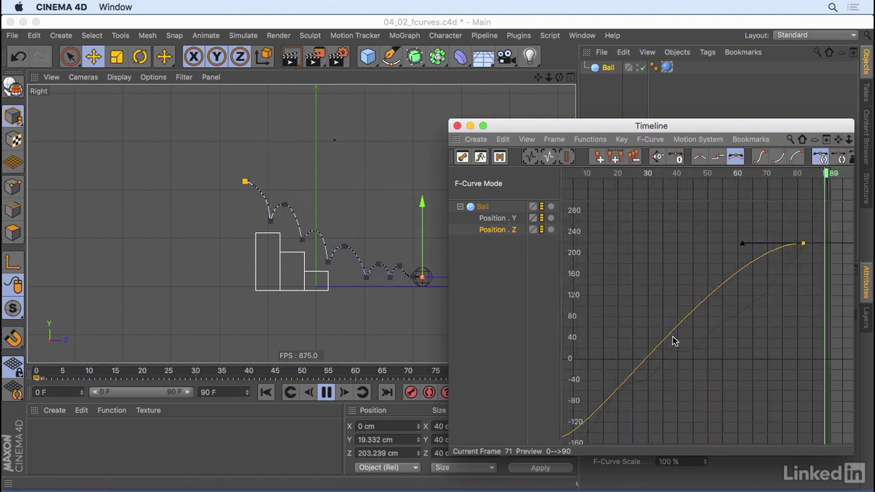
alt+right_drag(768, 295, 752, 319)
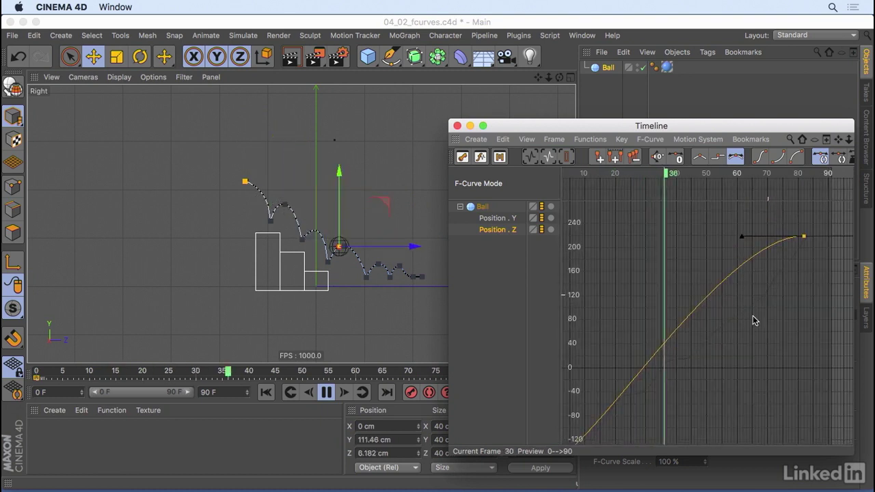
alt+middle_drag(752, 317, 707, 325)
mouse_move(707, 313)
alt+right_down()
mouse_move(709, 363)
mouse_move(711, 317)
alt+right_up()
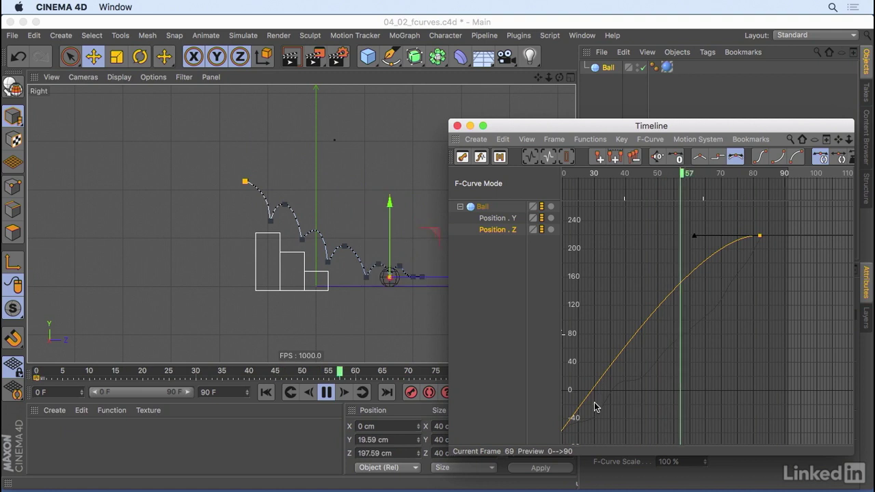
alt+middle_drag(609, 393, 701, 279)
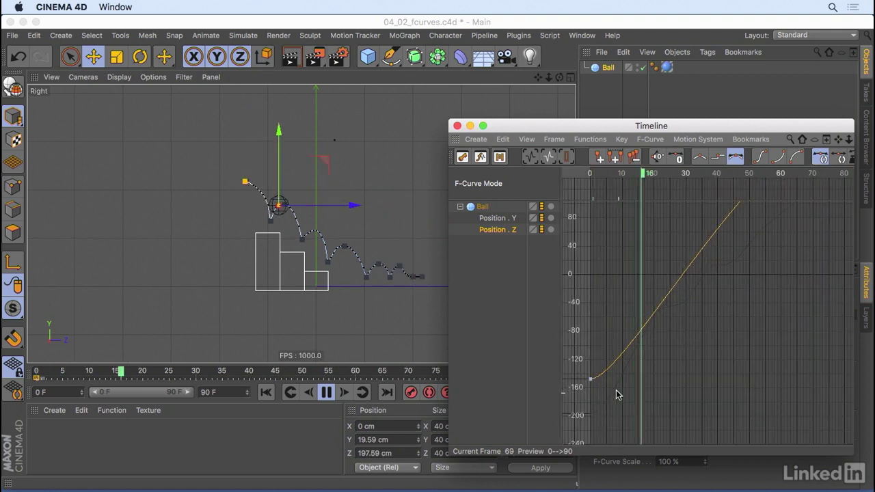
alt+middle_drag(617, 393, 660, 386)
alt+middle_drag(751, 203, 713, 324)
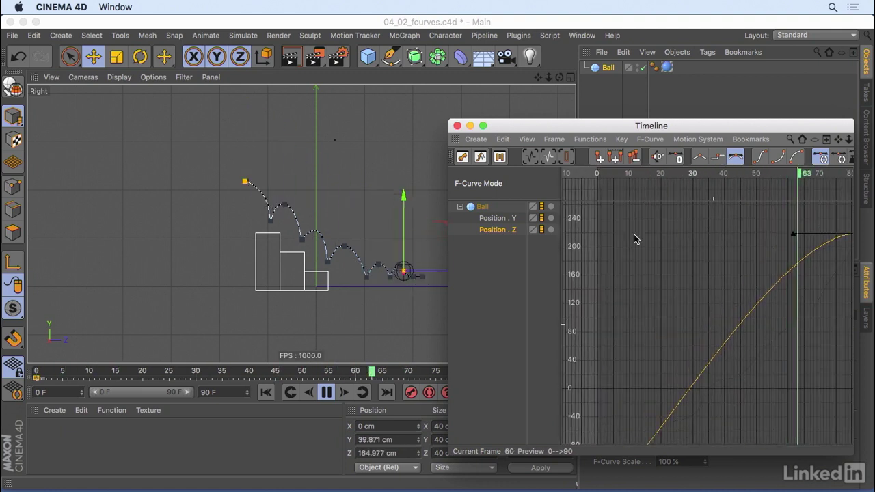
click(497, 218)
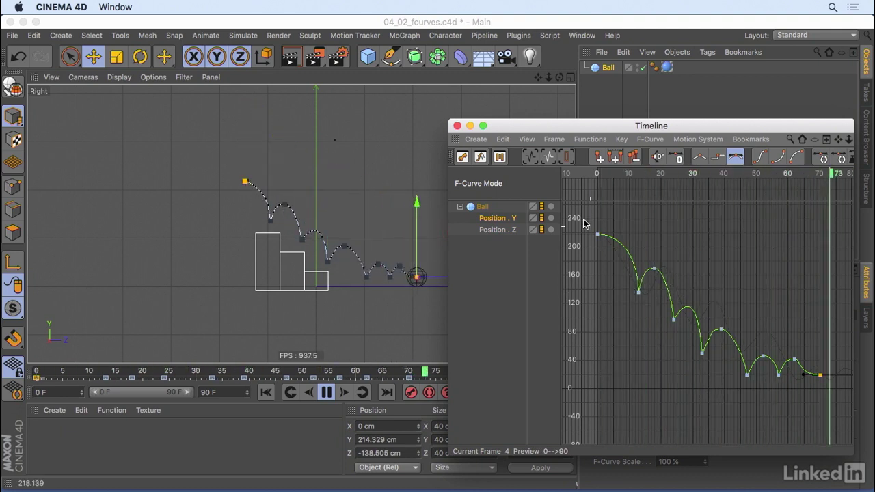
Close the Timeline window and stop the animation playback.
click(457, 125)
click(329, 394)
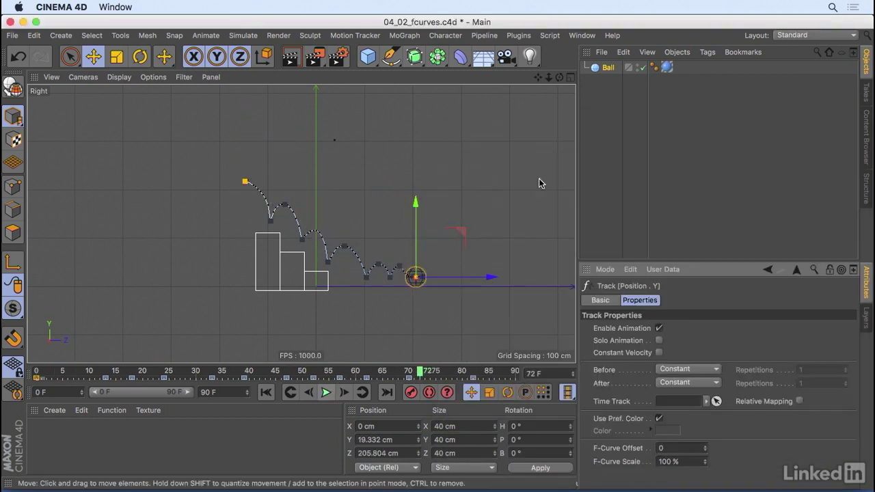
Switch from the Right view to a maximized Perspective view and return the animation to frame 0.
click(570, 77)
click(294, 78)
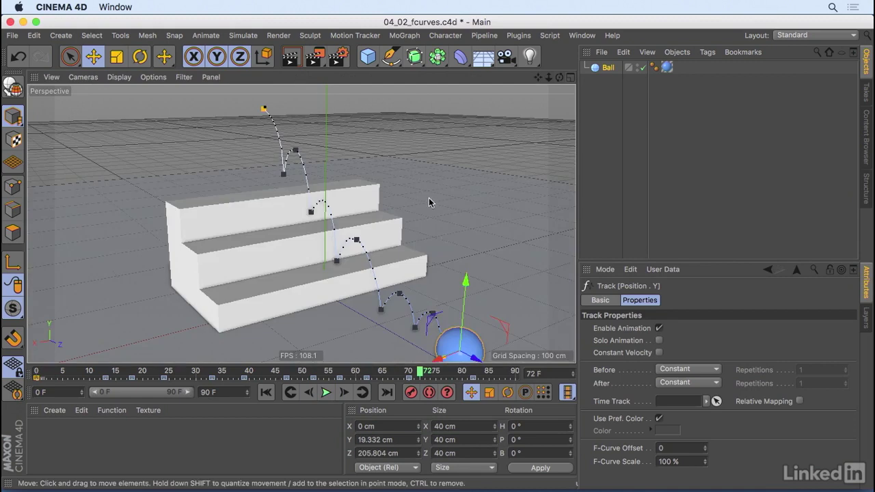
click(266, 393)
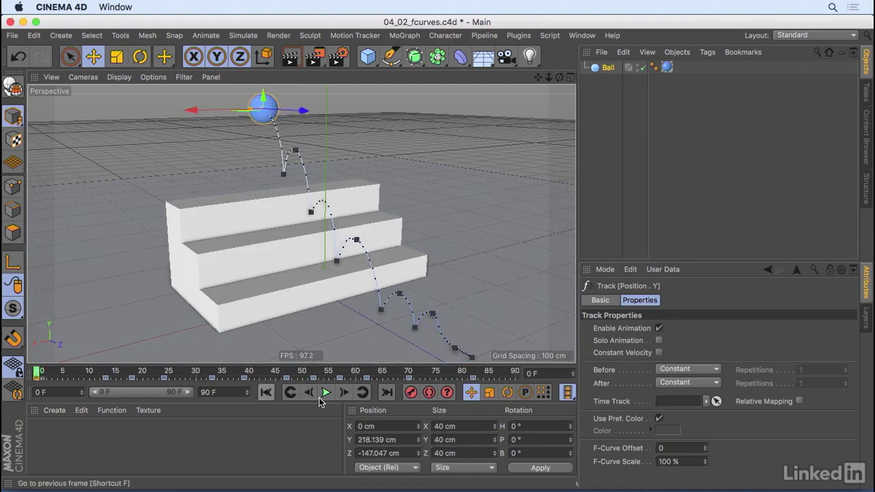